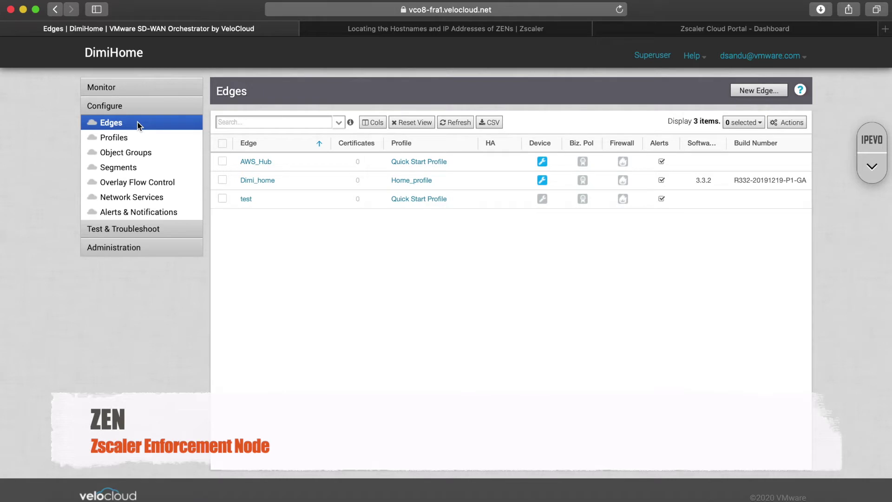
Open Network Services and review the Zscaler ZIA and CheckPoint Cloud non-VeloCloud sites.
left_click(155, 202)
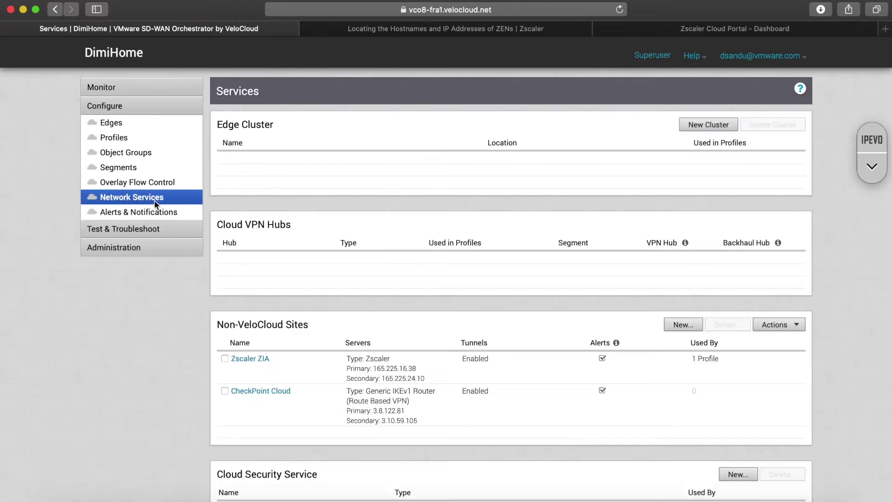
scroll(190, 360, "down", 3)
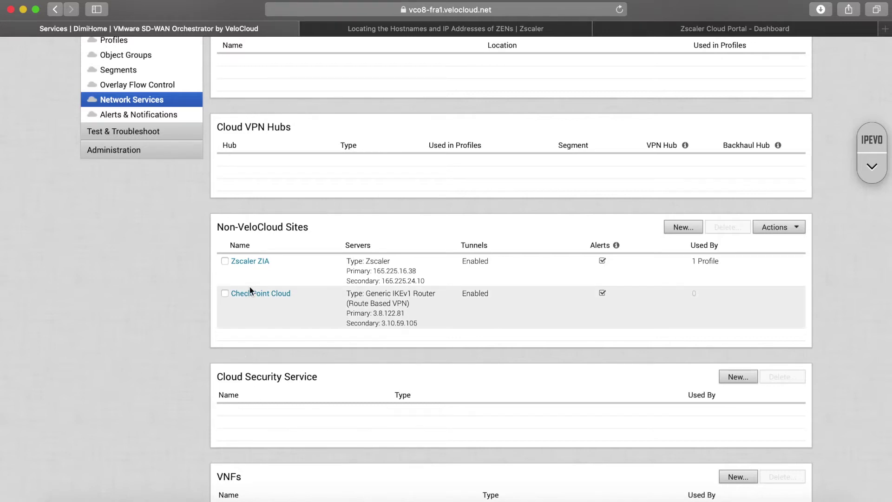
scroll(250, 291, "down", 1)
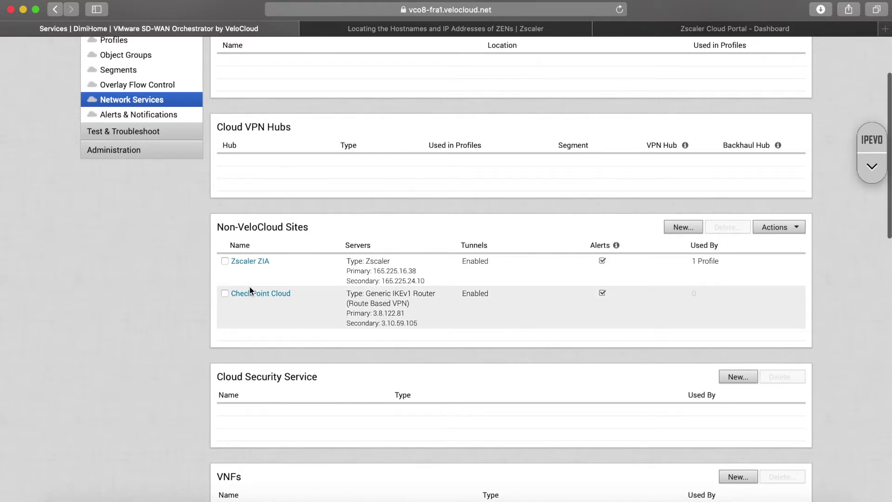
scroll(250, 291, "up", 4)
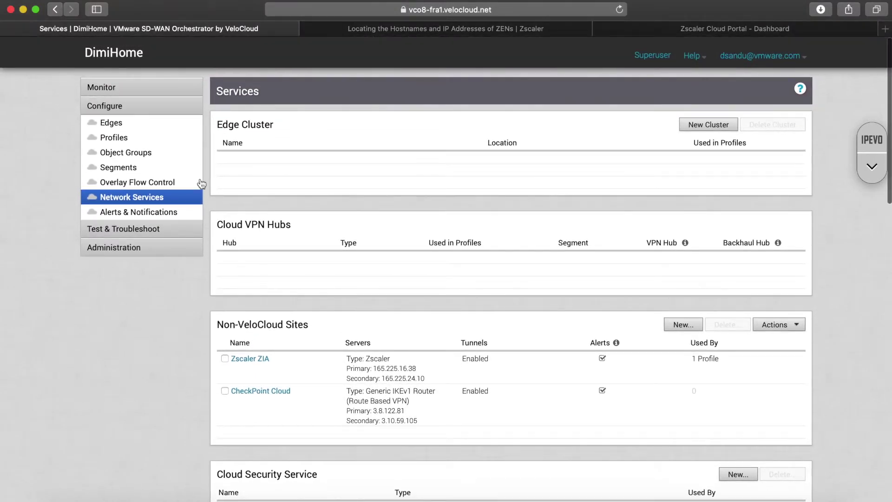
left_click(148, 89)
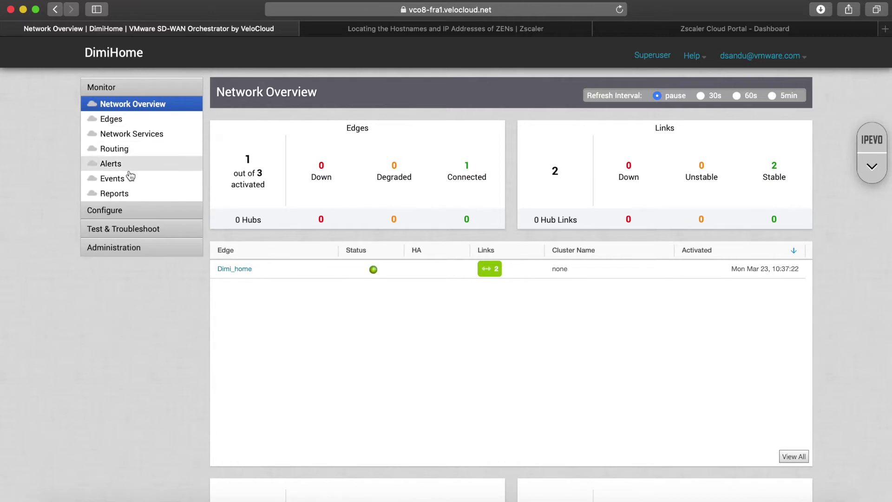
left_click(144, 135)
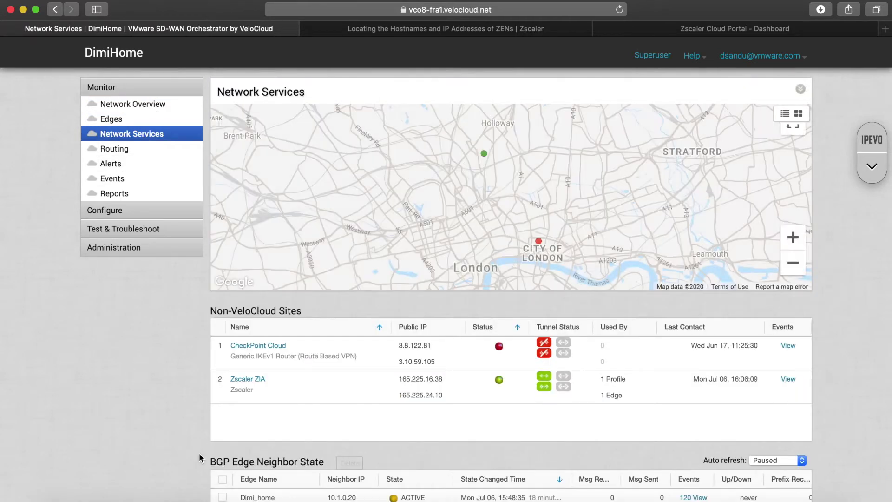
mouse_move(547, 388)
left_click(179, 210)
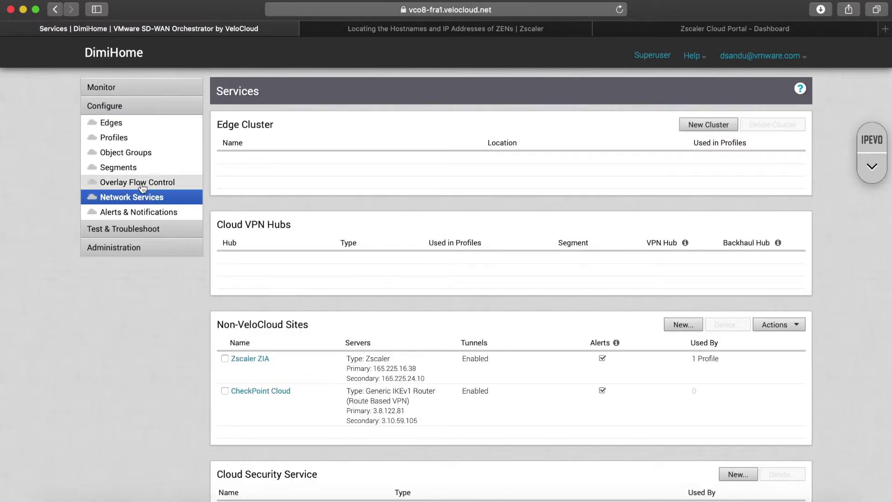
View the Zscaler ZIA site's advanced tunnel settings and PSKs, then the portal's VPN Credentials.
left_click(251, 358)
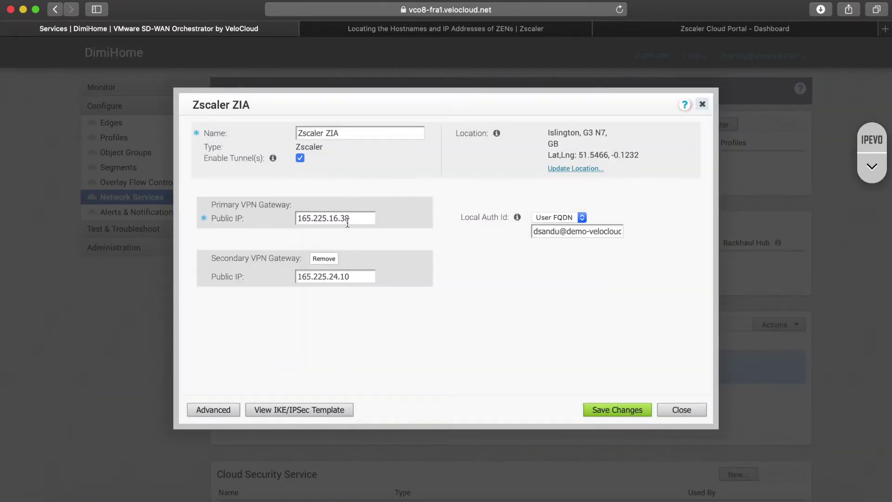
left_click(231, 410)
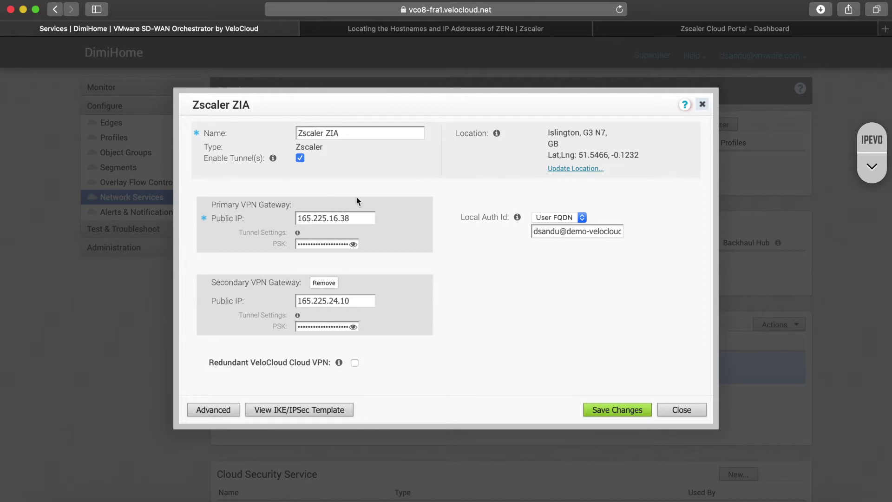
left_click(743, 29)
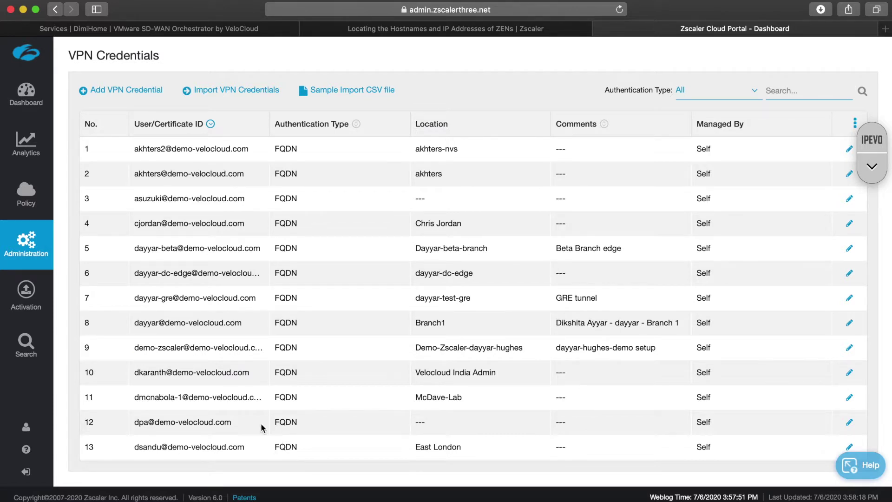
Search Location Management for 'london' and check the East London location's VPN credential.
mouse_move(40, 252)
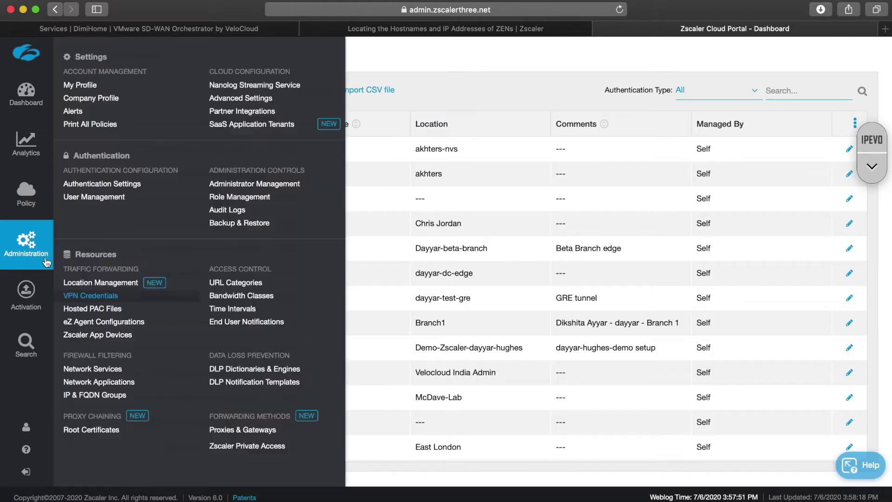
left_click(74, 282)
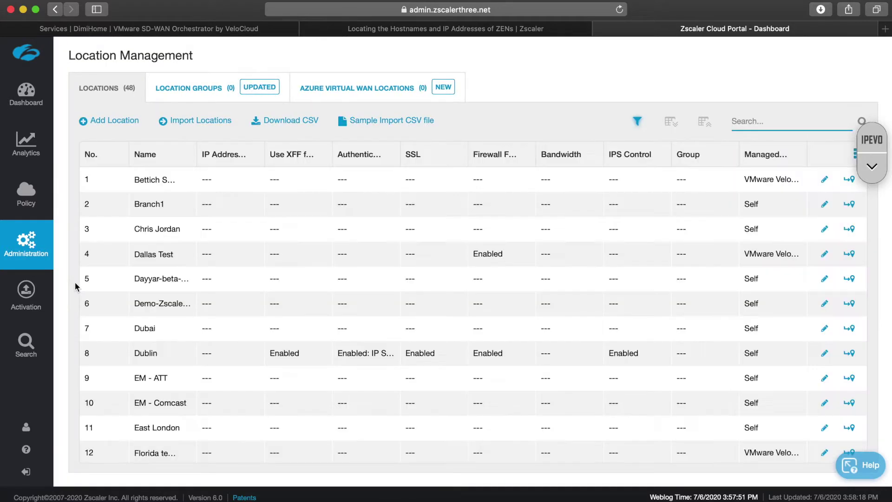
type("london")
key("Return")
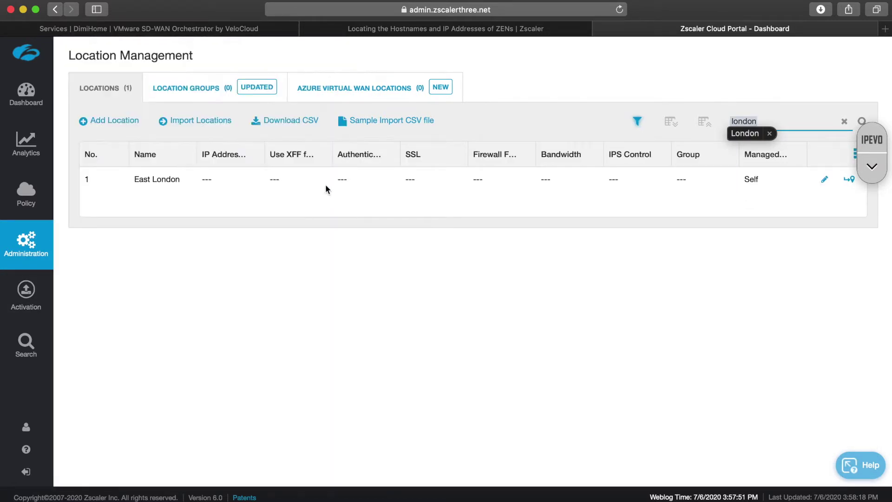
left_click(824, 179)
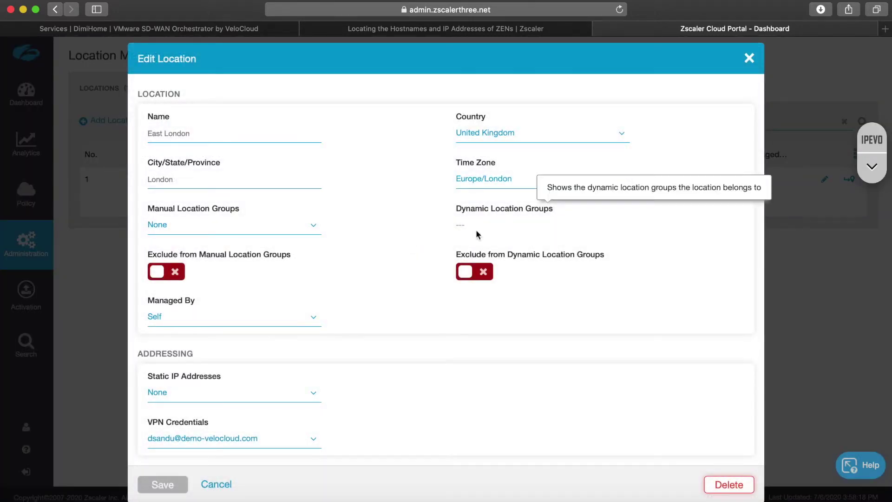
scroll(423, 225, "down", 2)
scroll(318, 378, "down", 1)
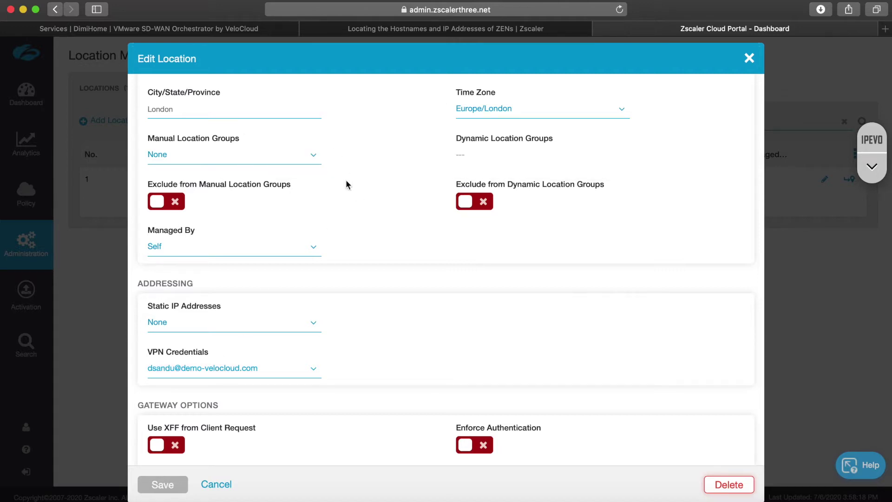
left_click(238, 29)
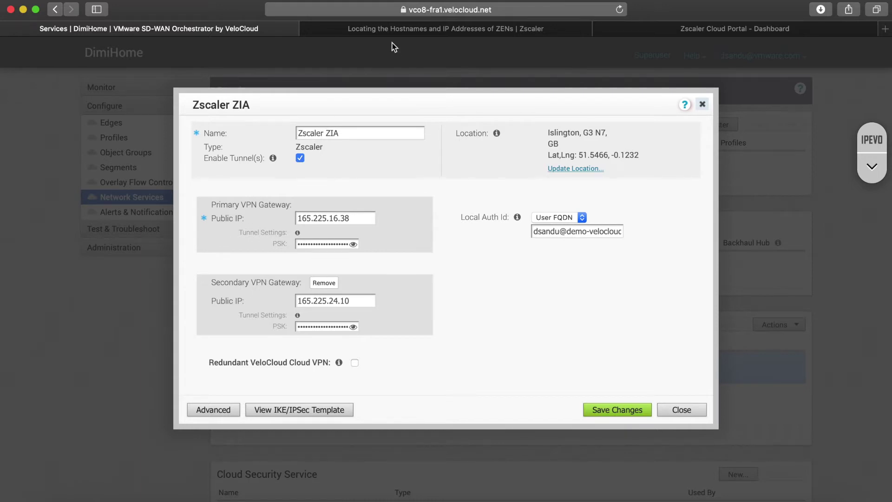
Read the ZEN hostnames help article and pick out the cloud name zscalerthree from the portal address.
left_click(389, 28)
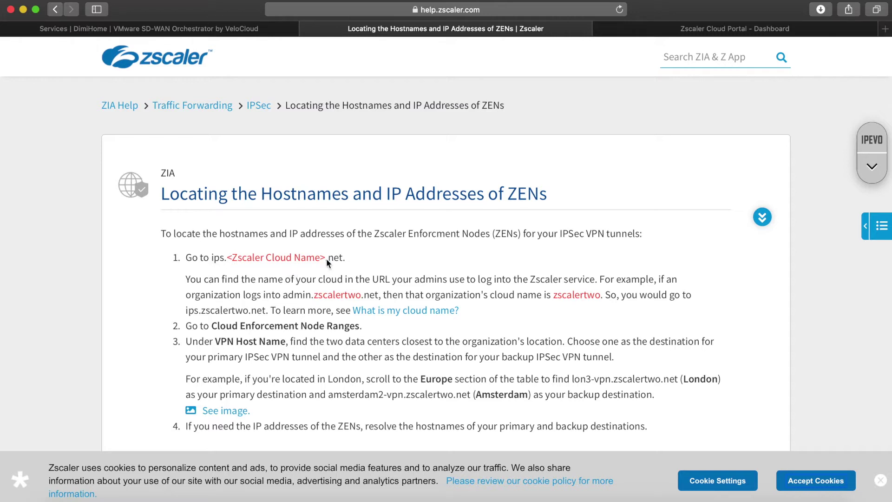
left_click(648, 33)
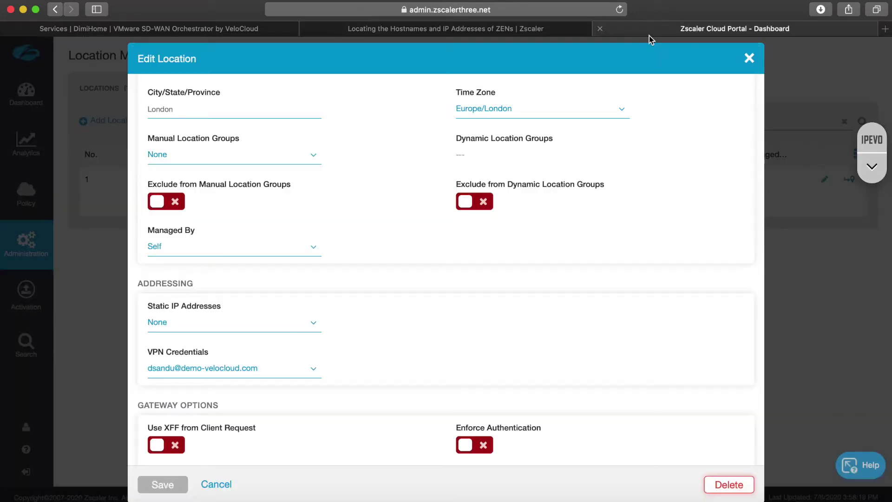
left_click(450, 10)
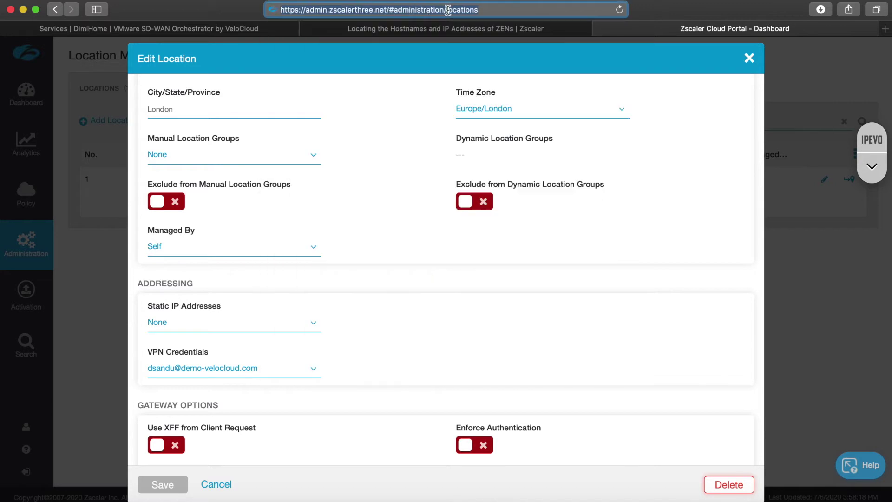
left_click(351, 10)
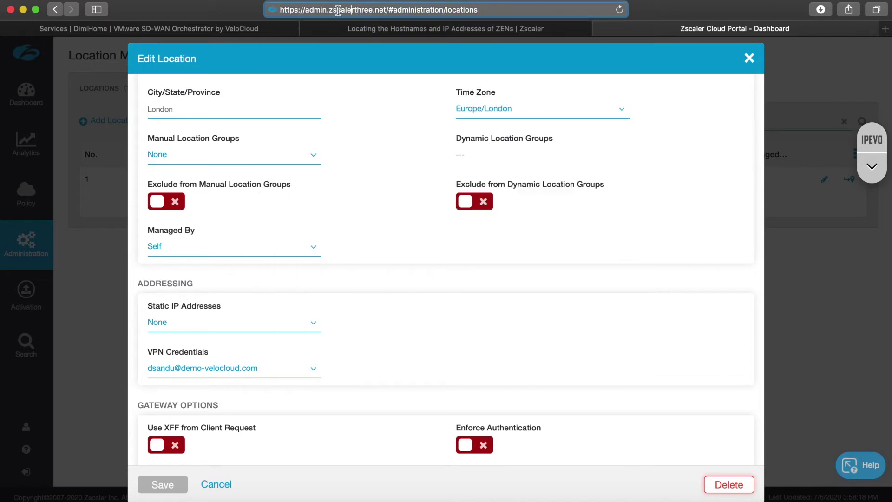
left_click_drag(328, 10, 373, 9)
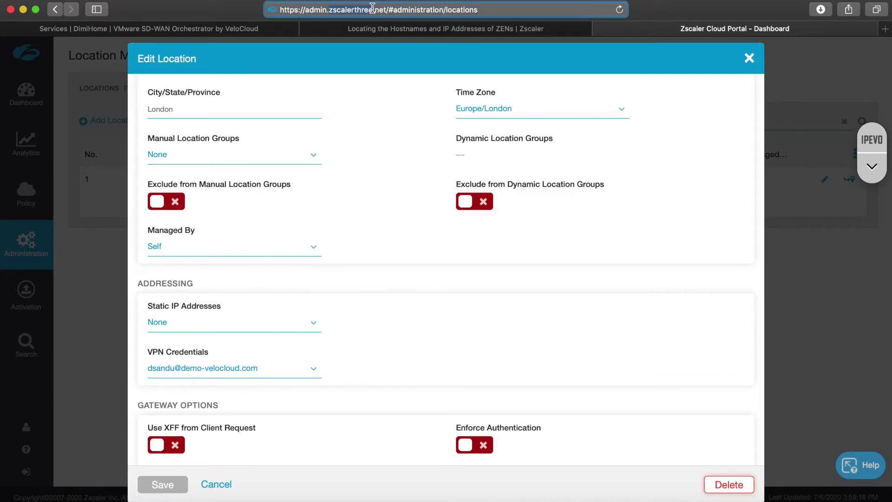
left_click(401, 29)
Load ips.zscalerthree.net and open its Cloud Enforcement Node Ranges list.
left_click(376, 10)
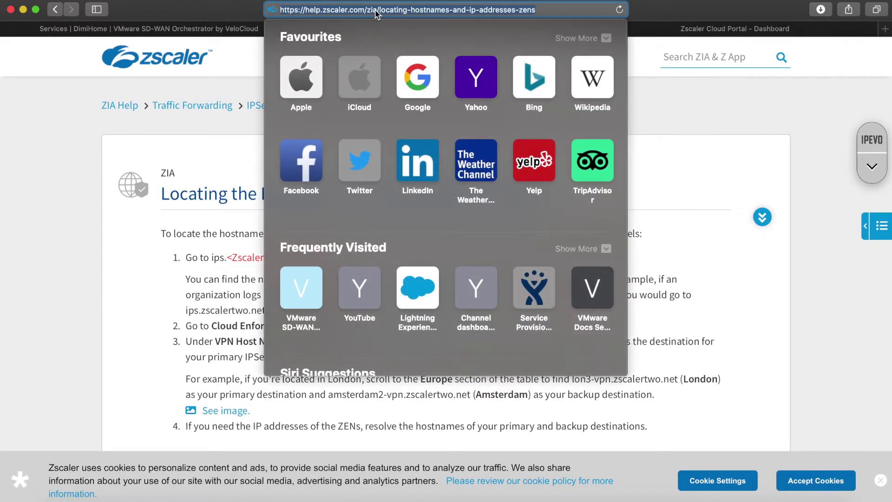
type("ips.zscalerthree.net")
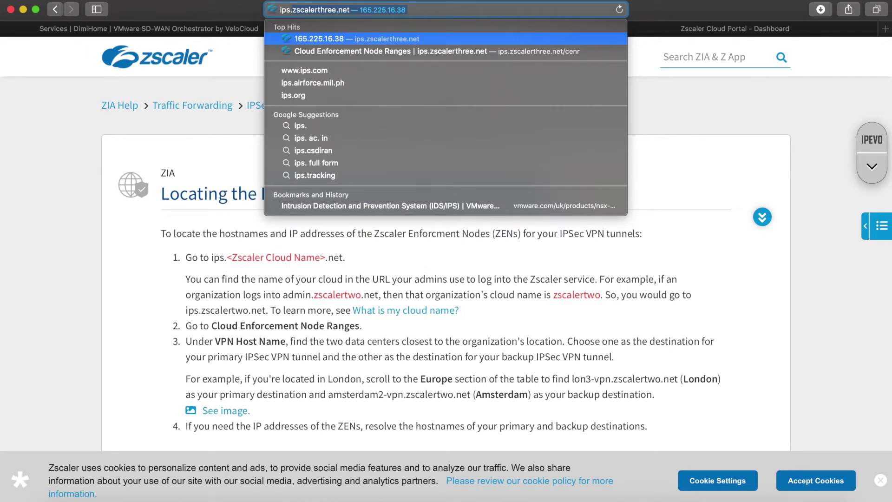
key("Return")
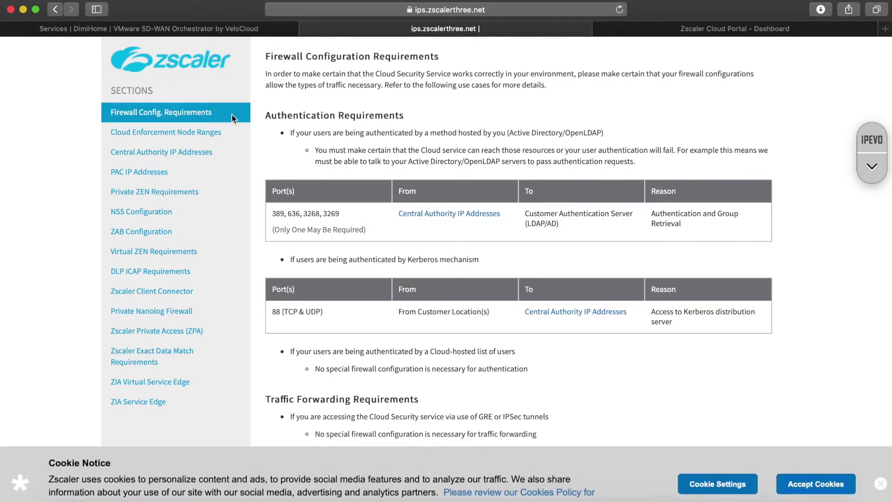
left_click(221, 134)
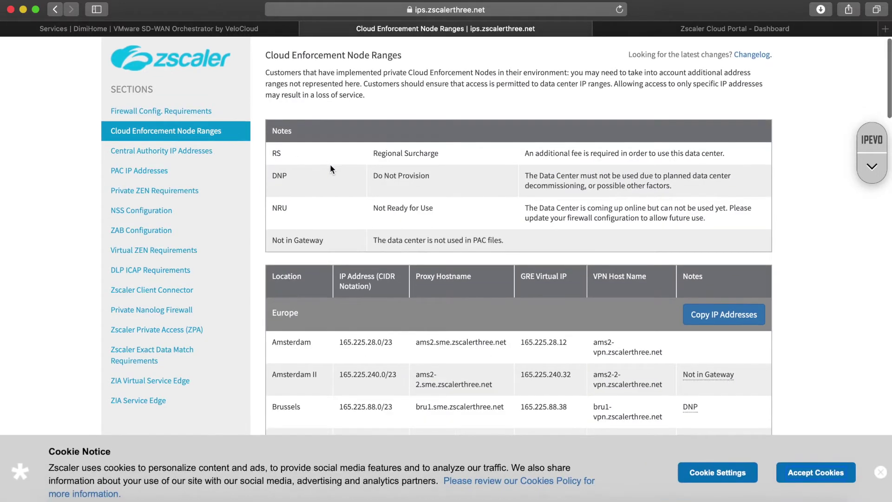
Find the Europe section and select the London III VPN hostname lon3-vpn.zscalerthree.net.
scroll(331, 168, "down", 5)
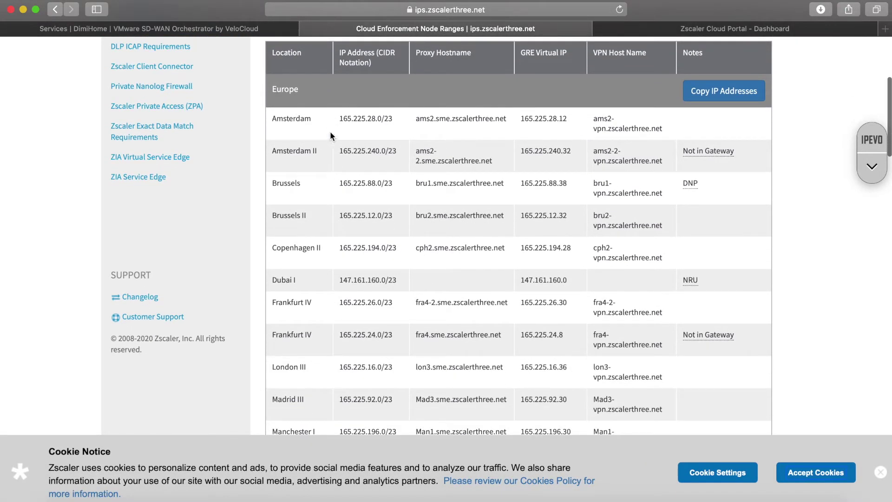
scroll(312, 368, "down", 3)
scroll(312, 372, "up", 2)
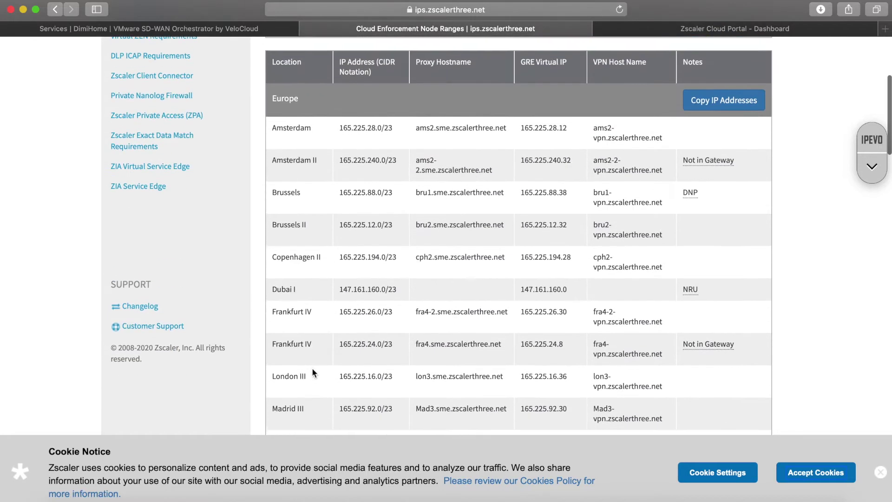
scroll(312, 371, "down", 3)
scroll(312, 372, "down", 1)
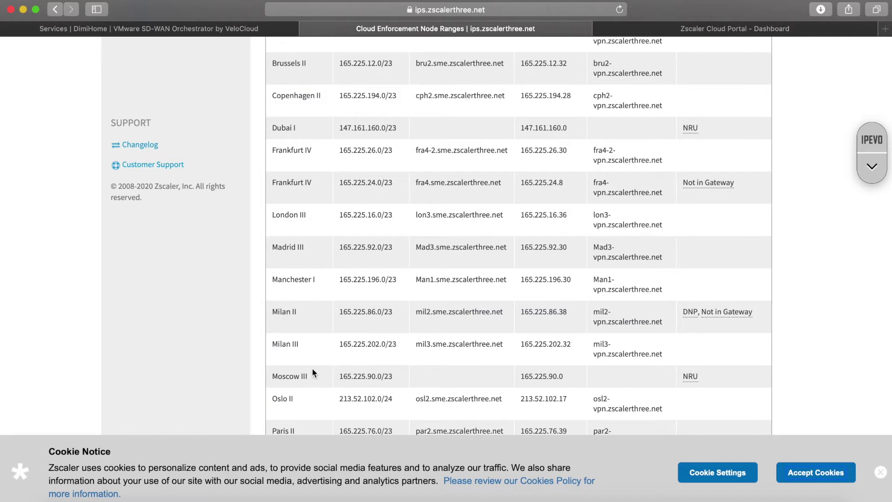
scroll(312, 371, "up", 5)
scroll(312, 371, "up", 3)
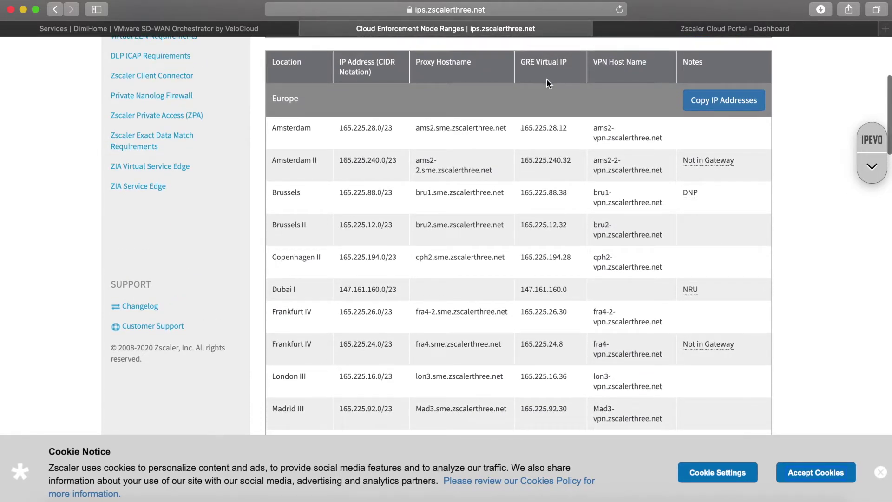
scroll(547, 281, "down", 2)
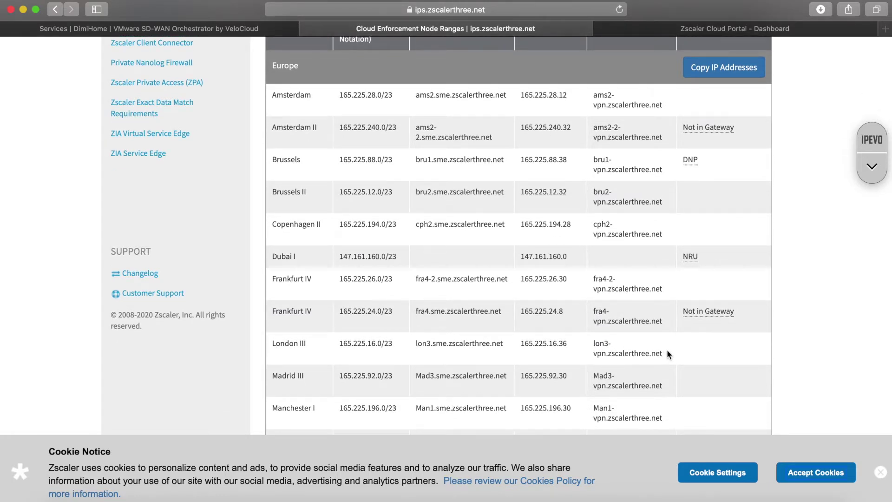
left_click_drag(667, 354, 590, 343)
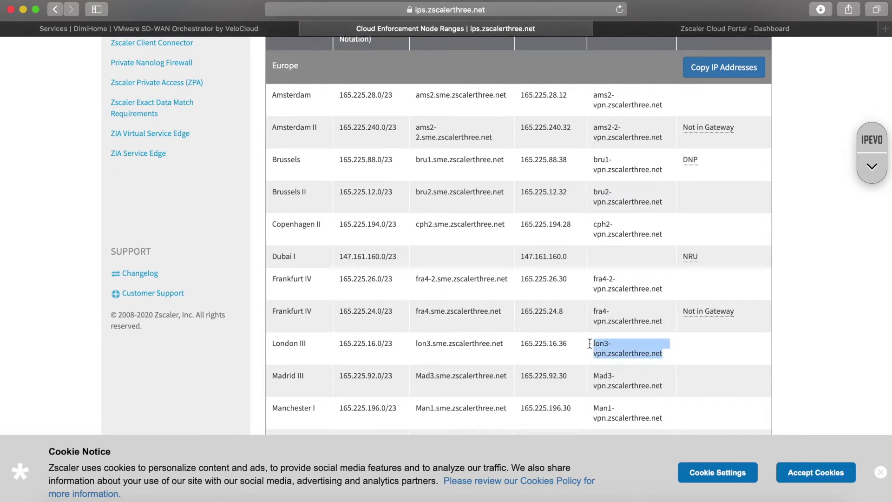
left_click(885, 29)
Resolve lon3-vpn.zscalerthree.net to 165.225.16.38 with a 'hostname to ip' lookup.
type("hostname to i")
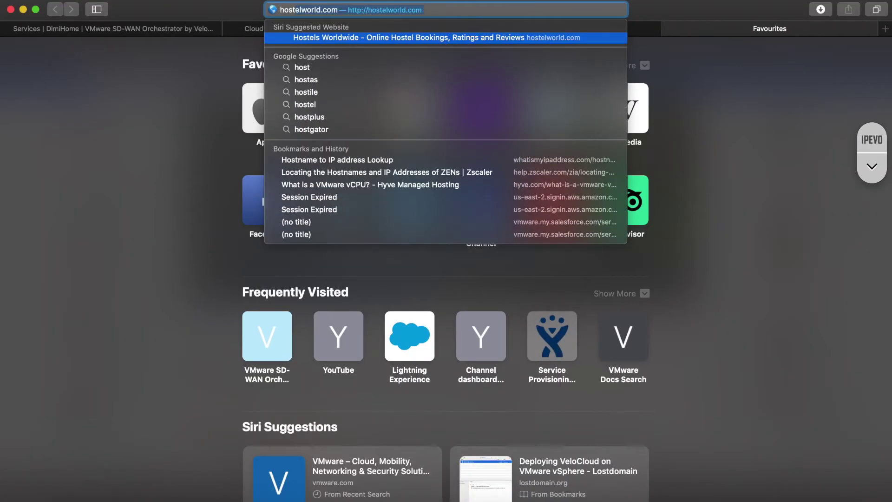
type("p")
key("Return")
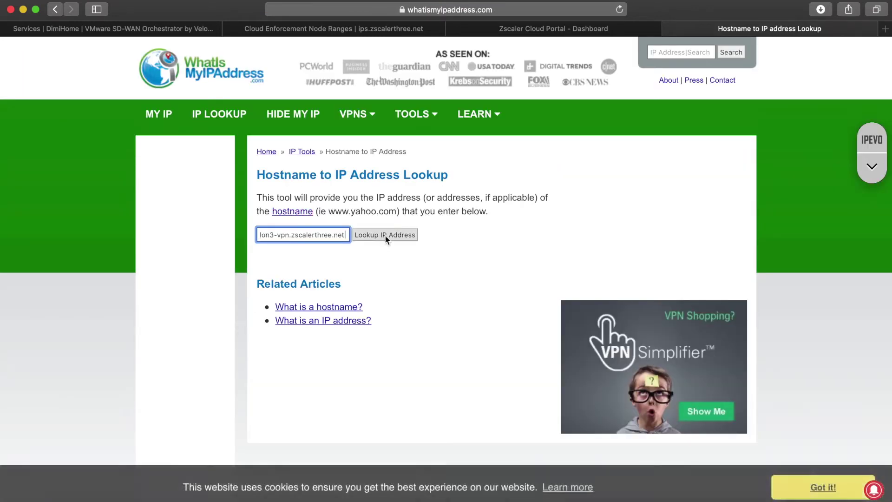
left_click(384, 235)
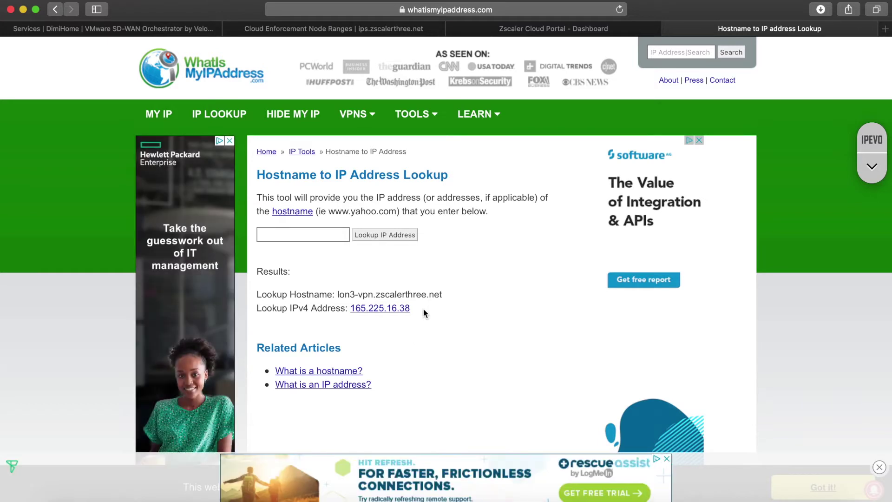
left_click(356, 29)
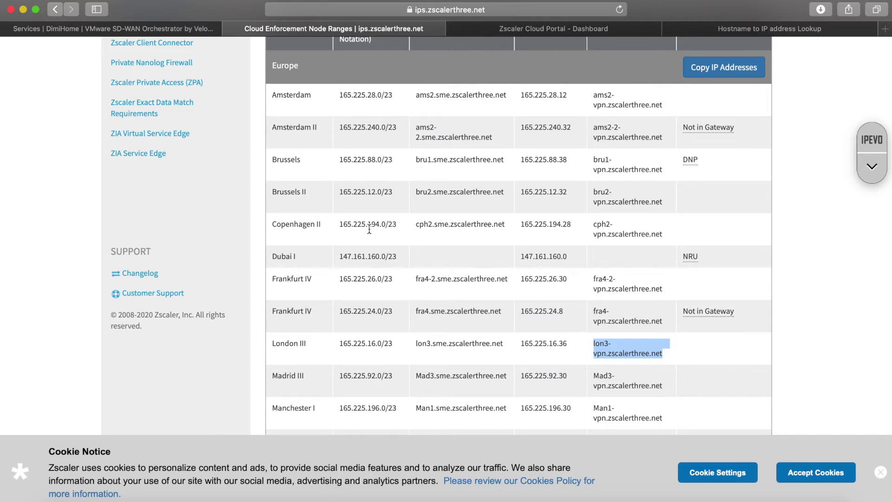
Check the Zscaler ZIA gateways 165.225.16.38 primary and 165.225.24.10 secondary, then close the dialog.
left_click(174, 29)
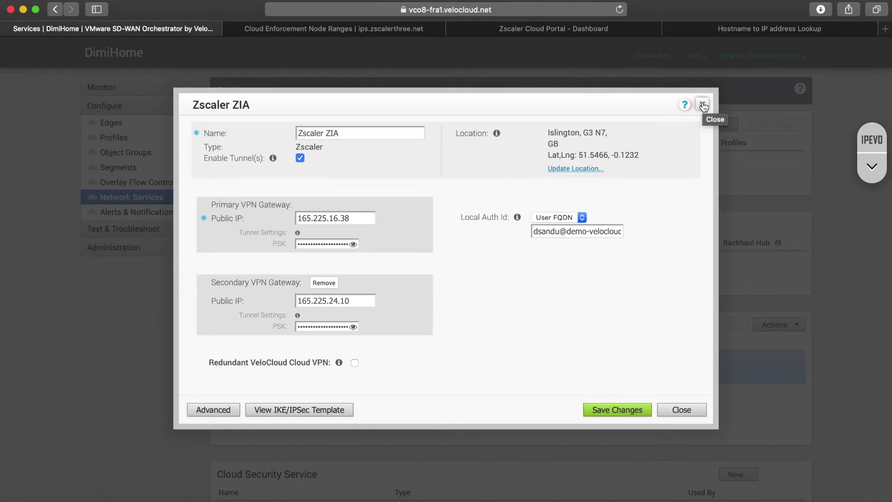
left_click(703, 104)
Create a Zscaler cloud security service named 'Zscaler direct' with primary server 3.8.122.81.
scroll(577, 324, "down", 3)
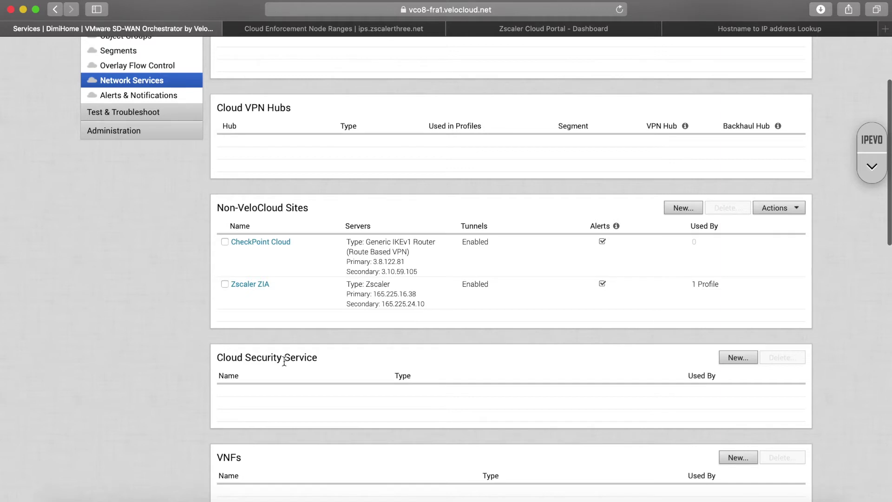
left_click_drag(413, 264, 375, 264)
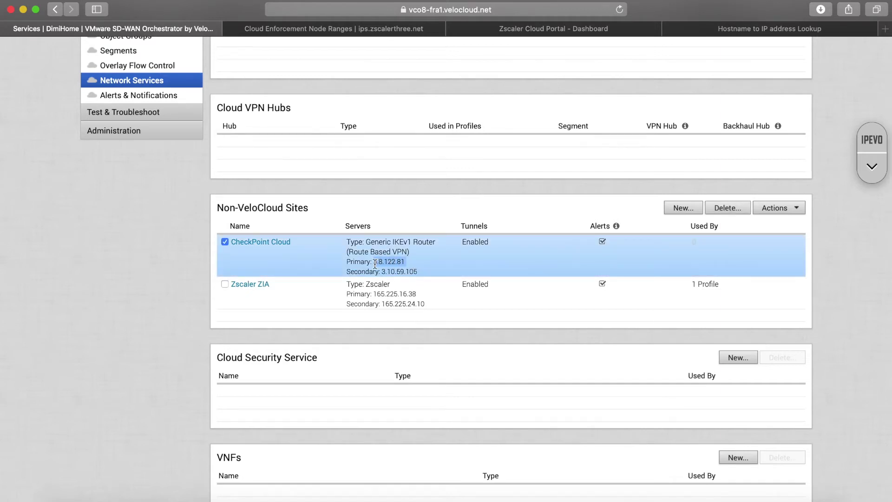
left_click(742, 358)
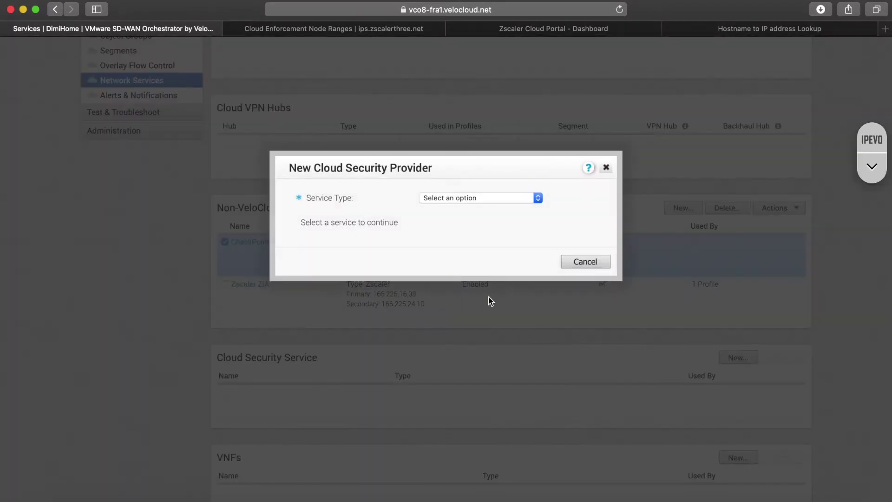
left_click(485, 196)
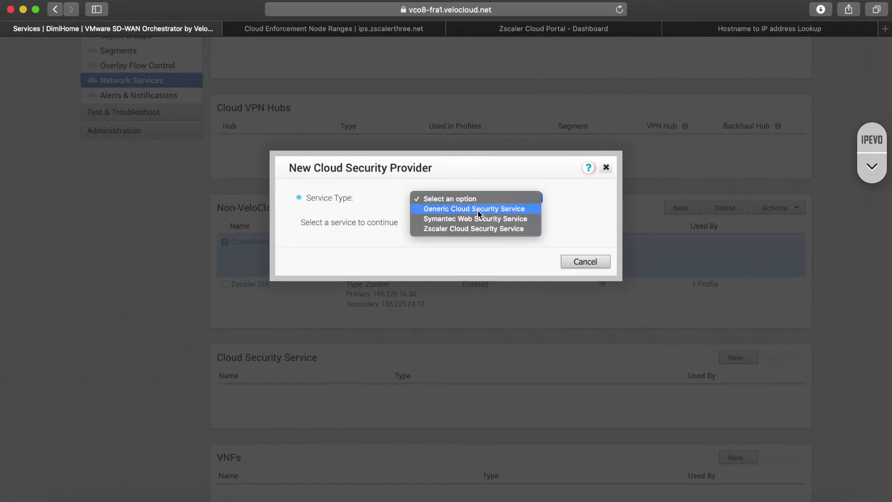
left_click(476, 228)
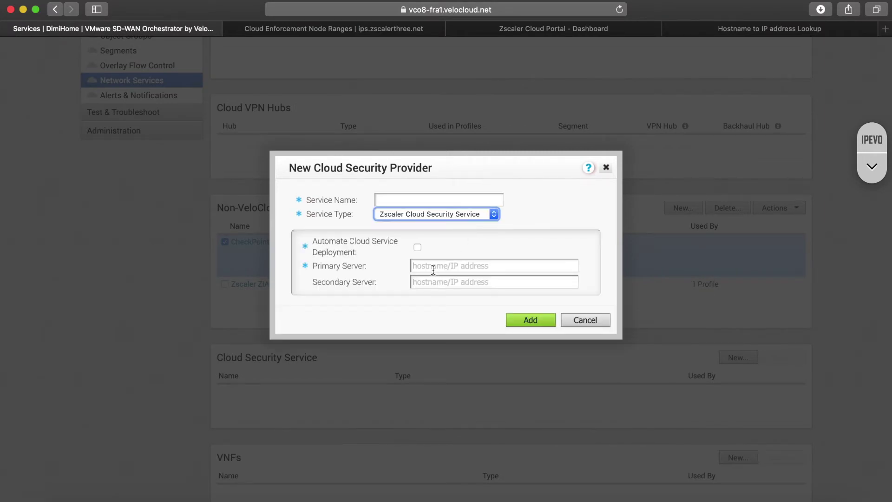
left_click(433, 268)
type("3.8.172.81")
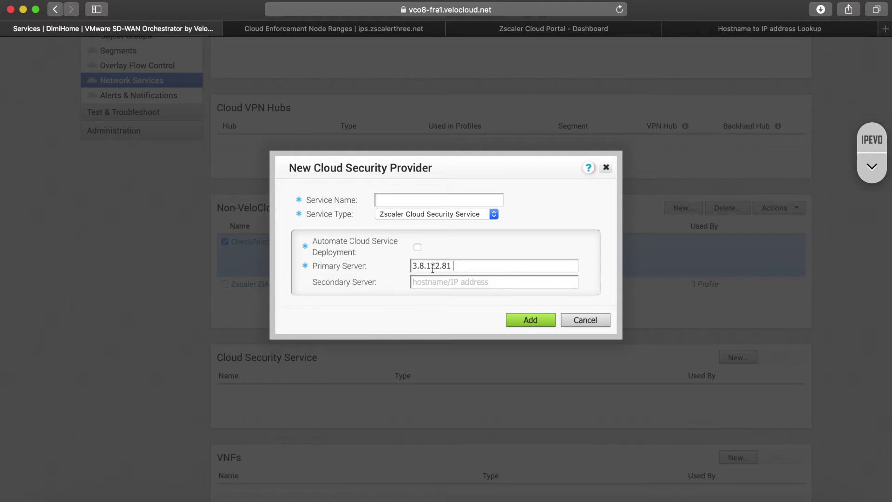
left_click(522, 329)
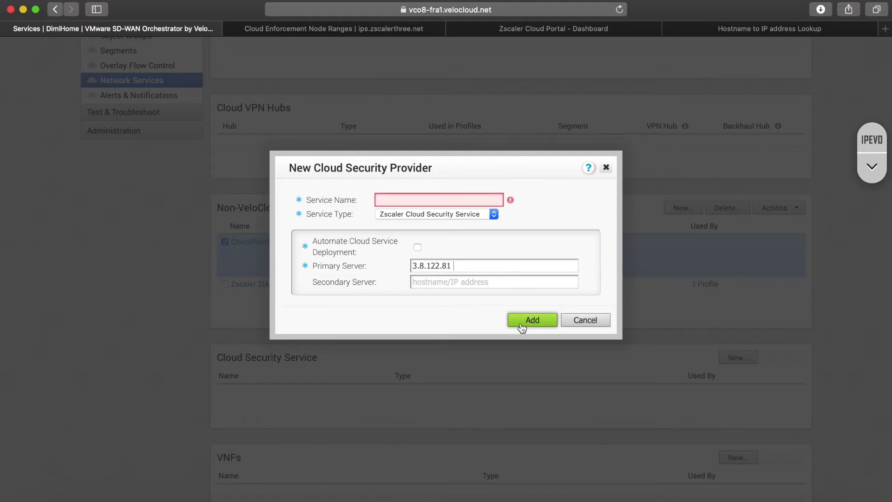
left_click(430, 197)
type("Zscale")
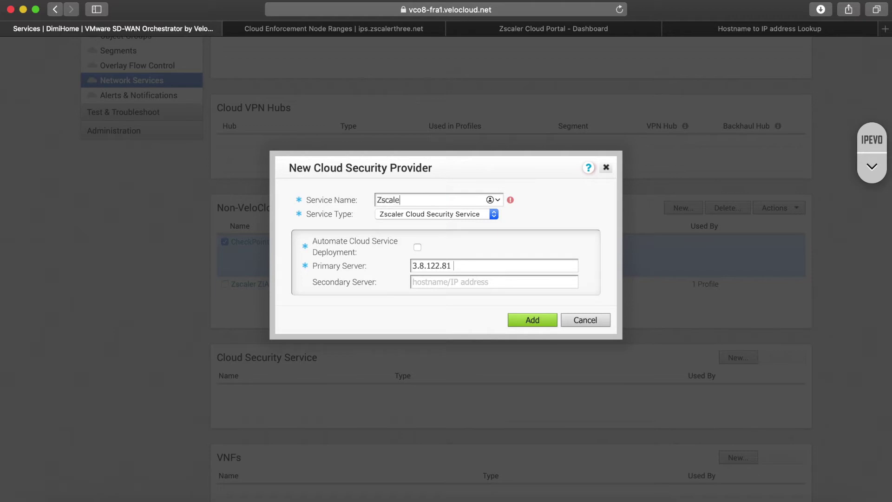
type("r direct")
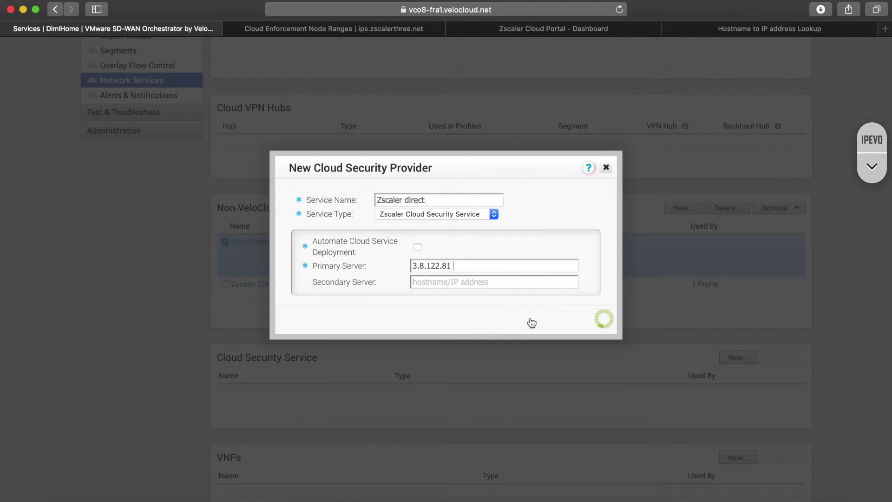
left_click(532, 320)
Open the Device settings of the Home_profile configuration profile.
scroll(531, 317, "up", 5)
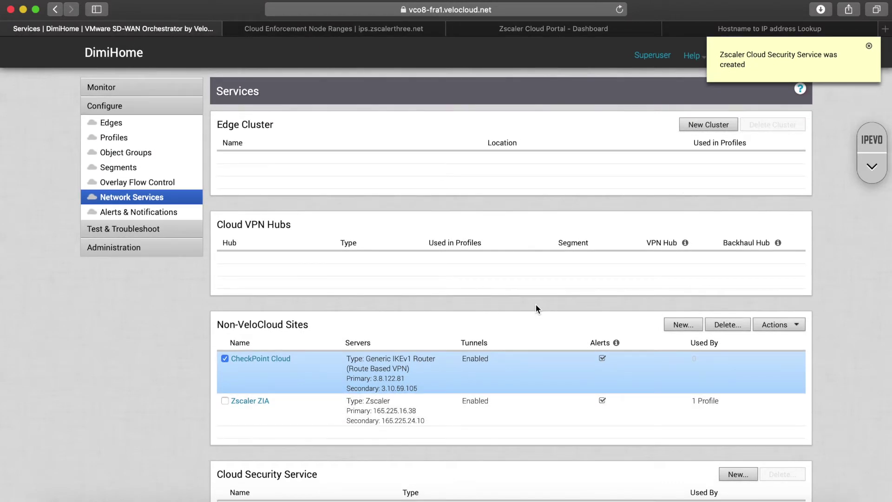
left_click(181, 138)
left_click(275, 161)
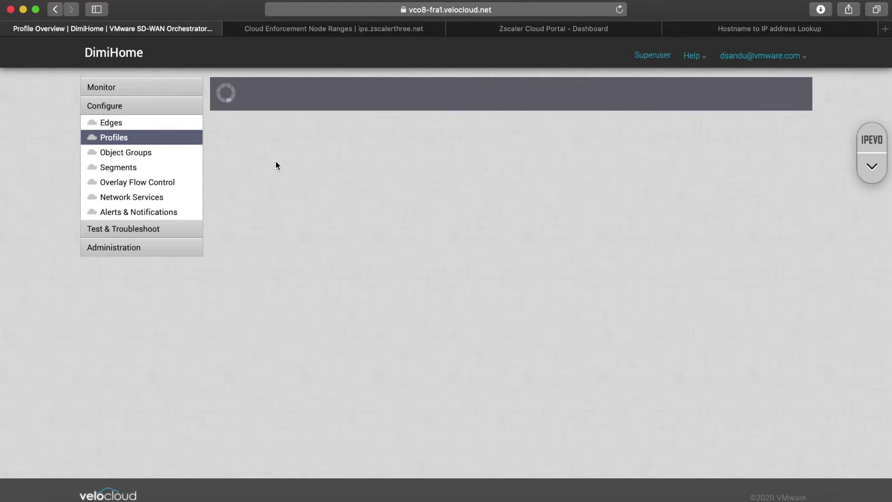
left_click(299, 132)
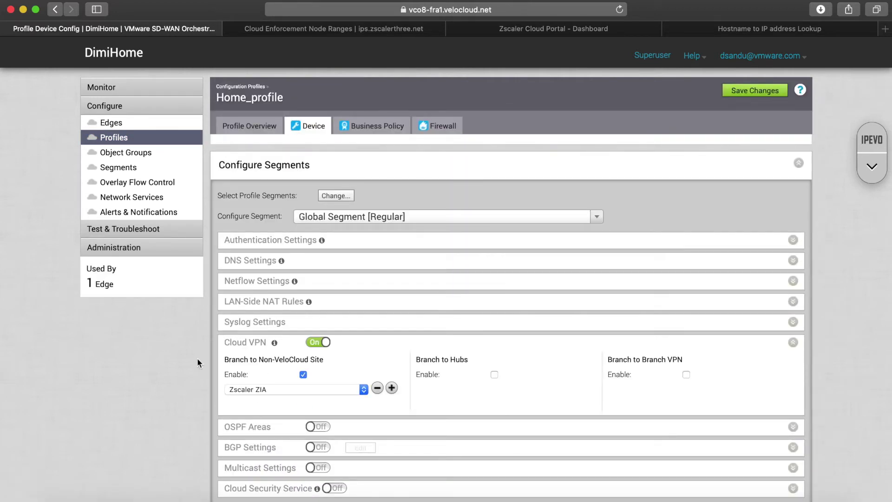
Turn on Cloud Security Service with Zscaler direct over GRE for Home_profile and save.
scroll(197, 362, "down", 6)
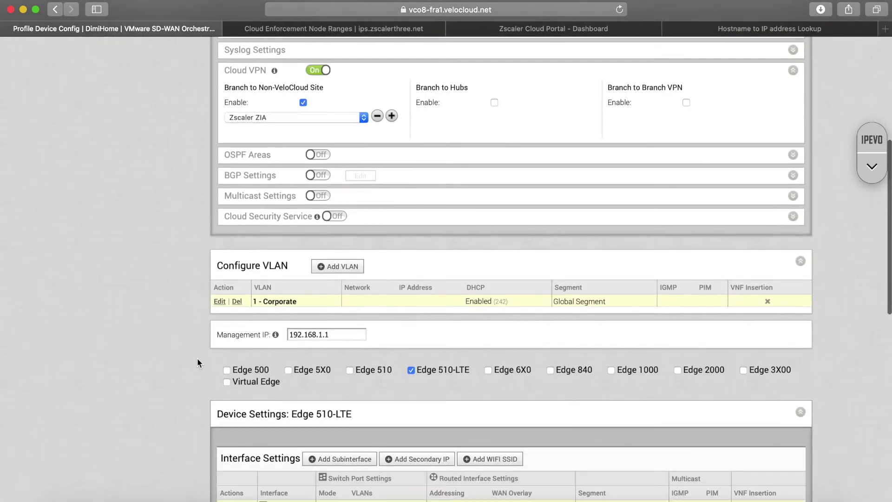
left_click(335, 216)
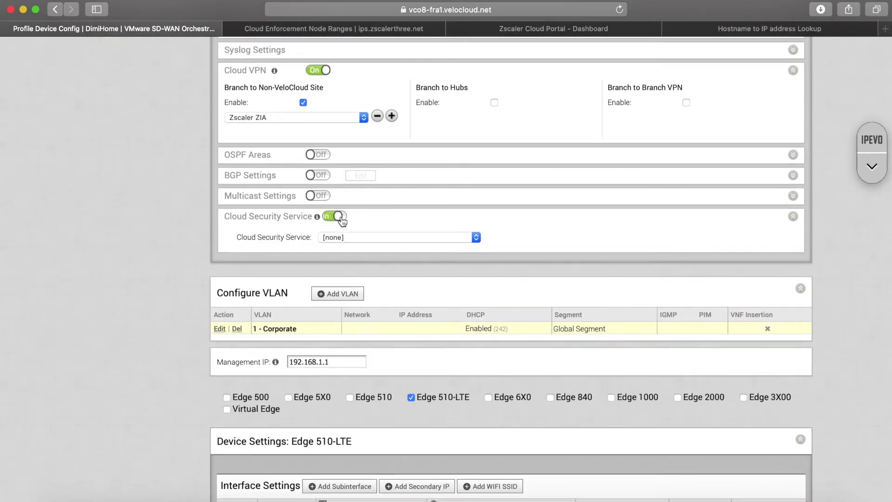
left_click(428, 234)
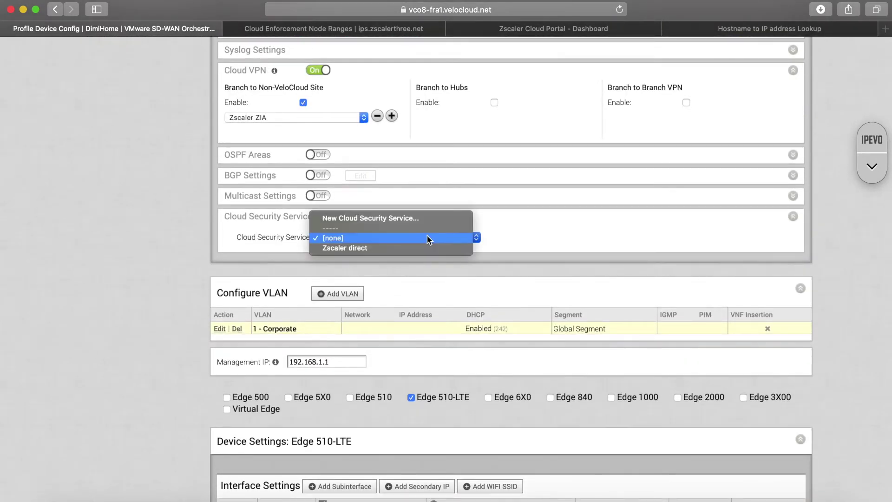
left_click(417, 249)
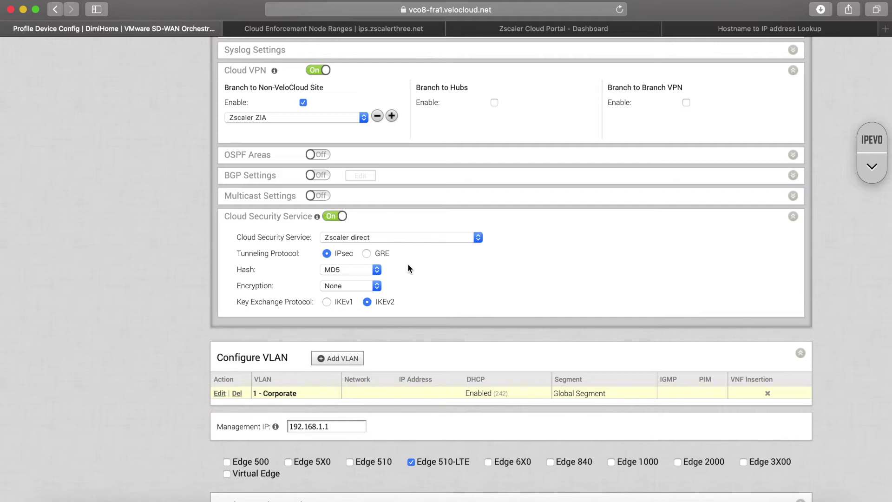
left_click(367, 254)
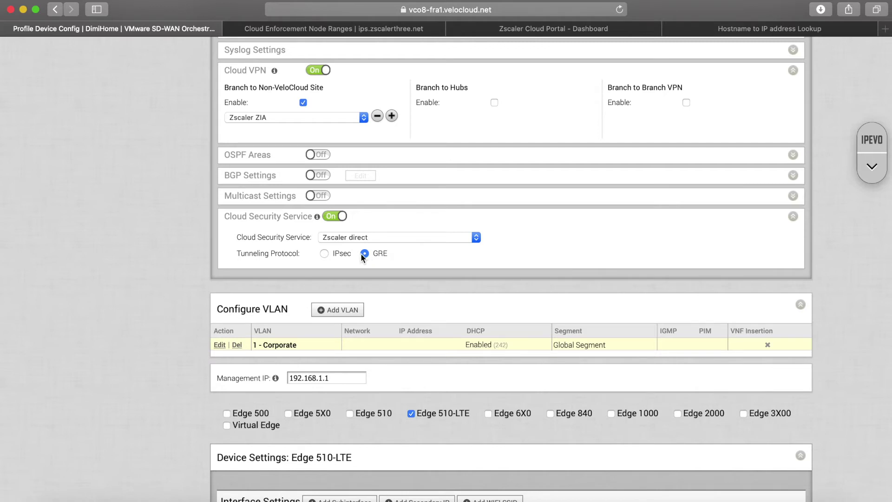
left_click(325, 251)
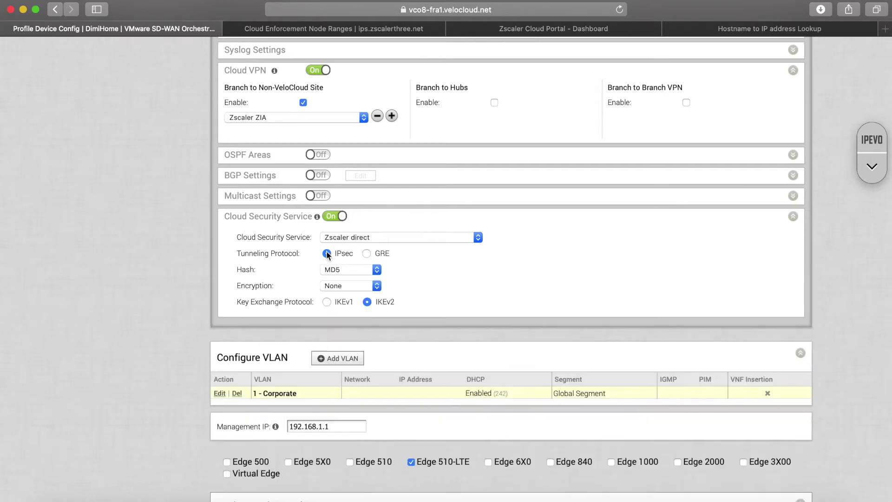
left_click(382, 254)
left_click(748, 91)
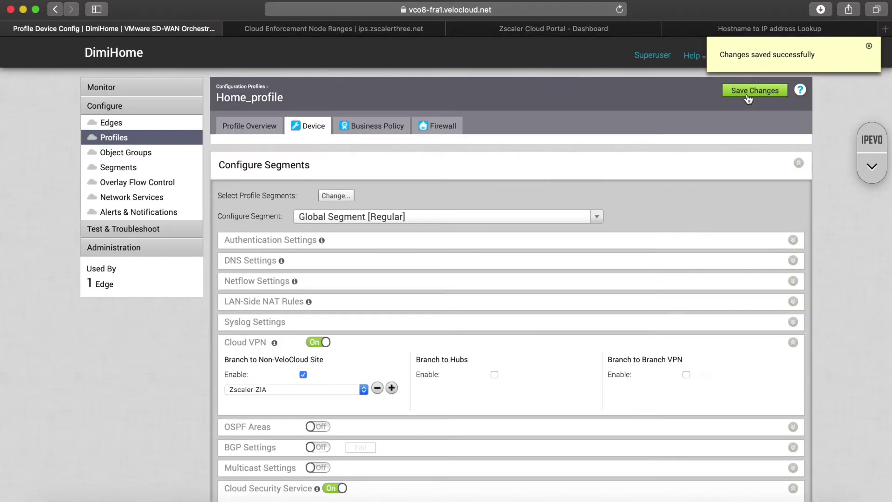
Open the Dimi_home edge's Device settings and start adding a tunnel under Cloud Security Service.
left_click(131, 123)
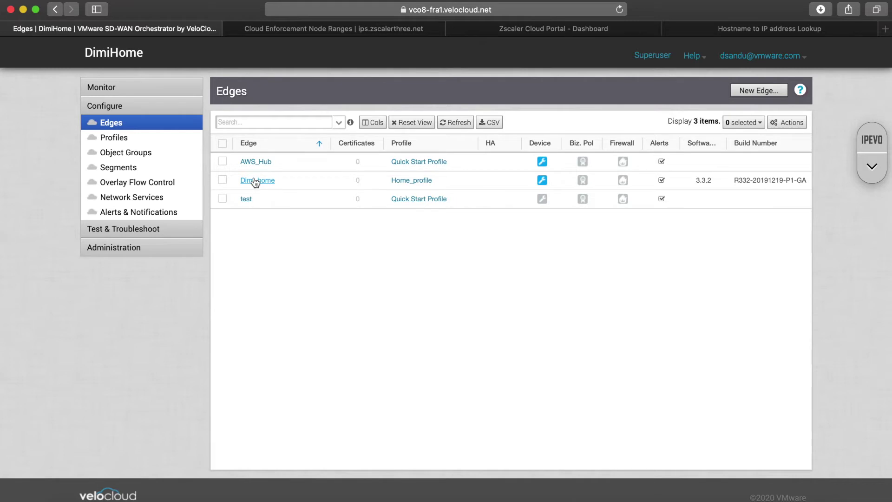
left_click(255, 180)
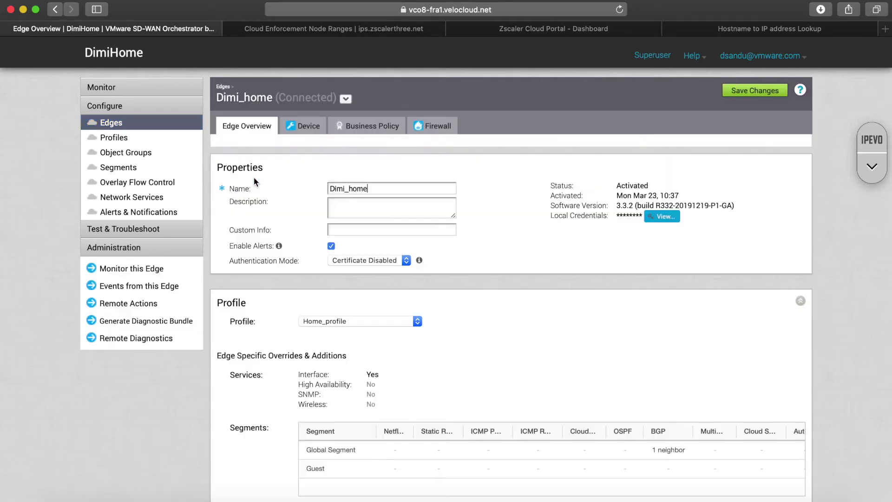
left_click(303, 124)
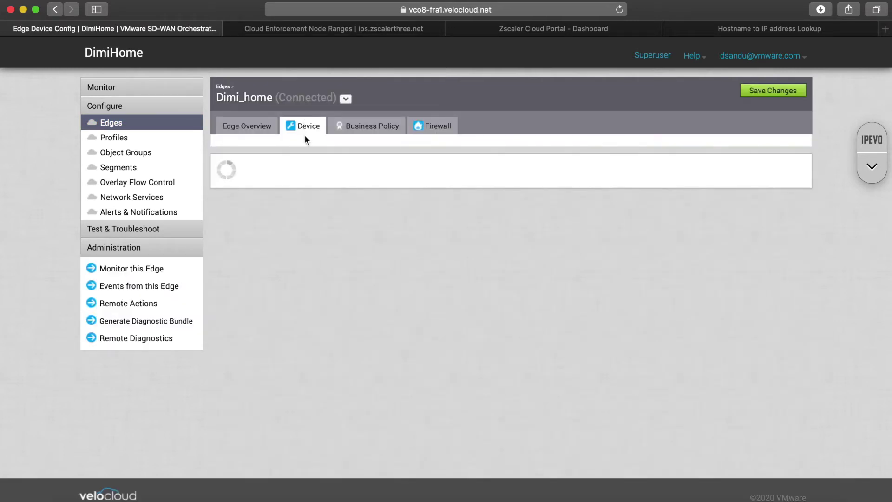
scroll(309, 162, "down", 5)
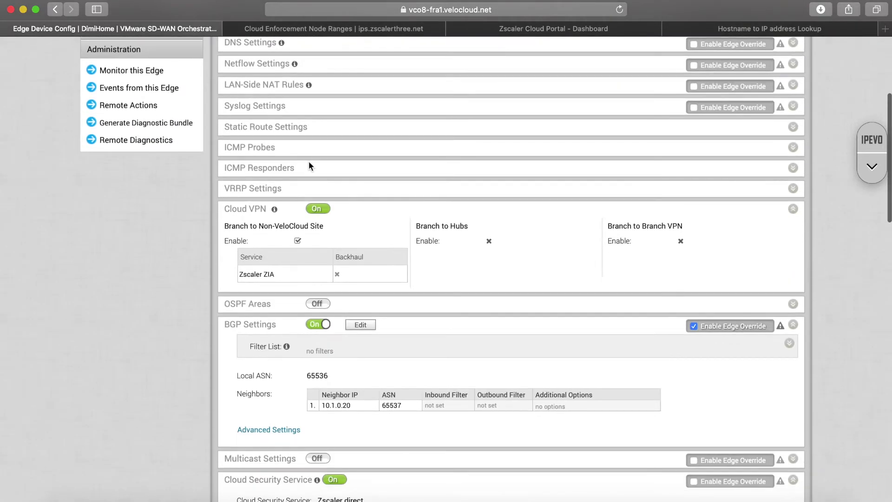
scroll(309, 163, "down", 3)
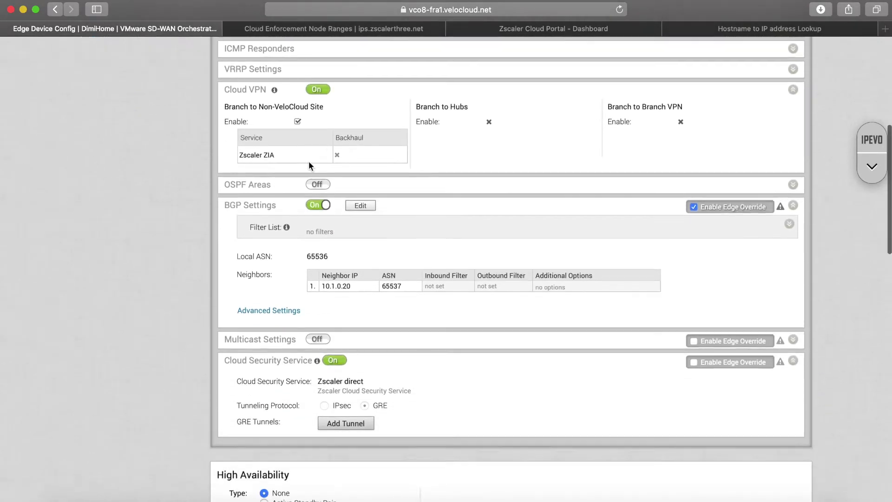
scroll(309, 162, "down", 1)
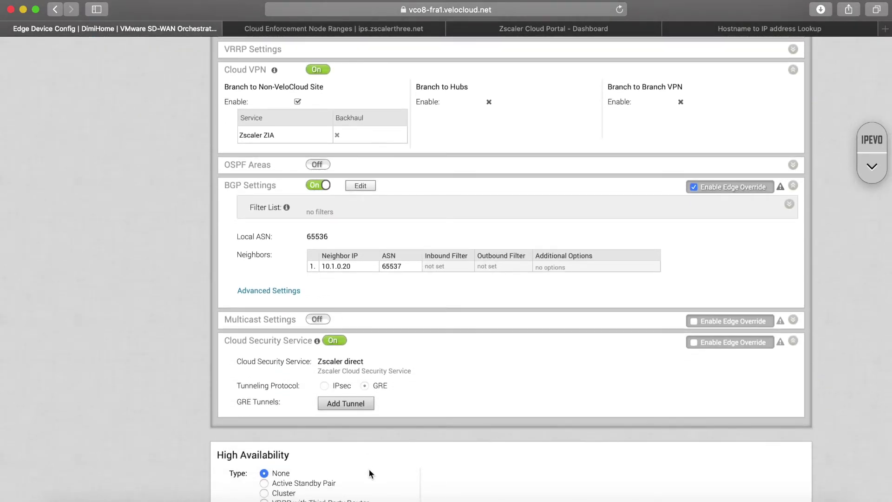
left_click(342, 404)
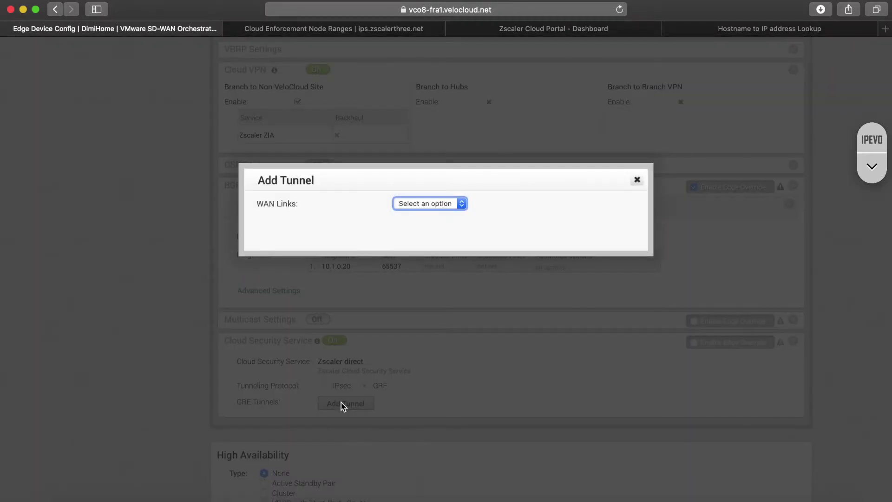
Pick EE as the tunnel's WAN link, highlight PoP address 3.8.122.81, then cancel the tunnel.
left_click(428, 204)
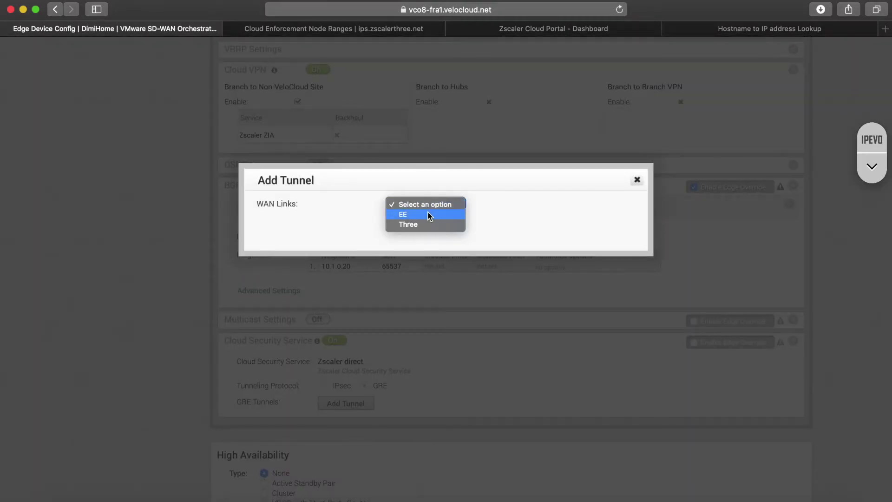
left_click(428, 215)
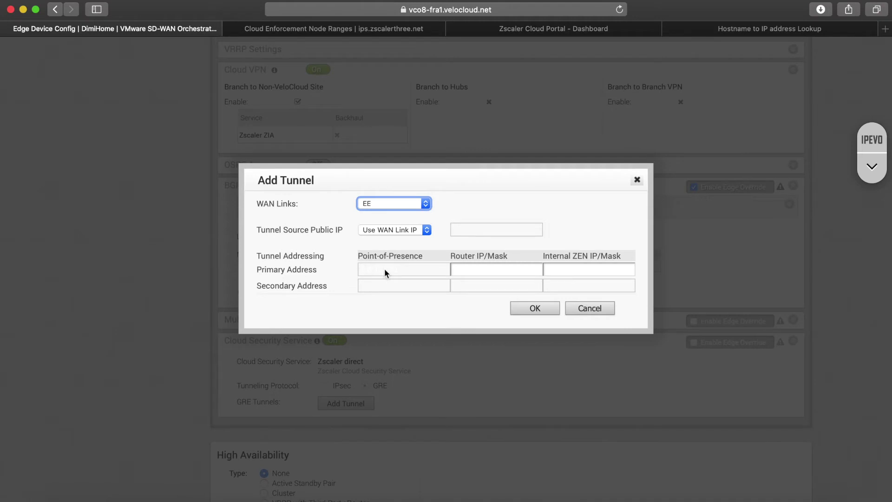
left_click_drag(359, 269, 412, 268)
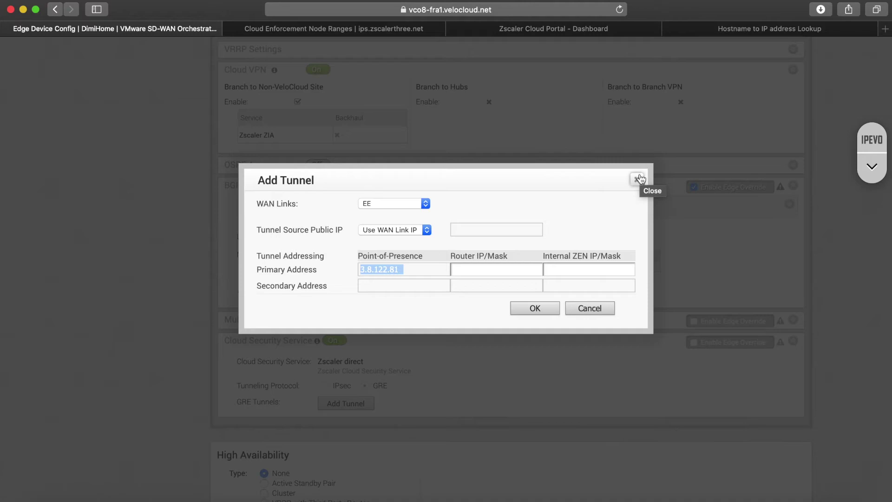
left_click(636, 178)
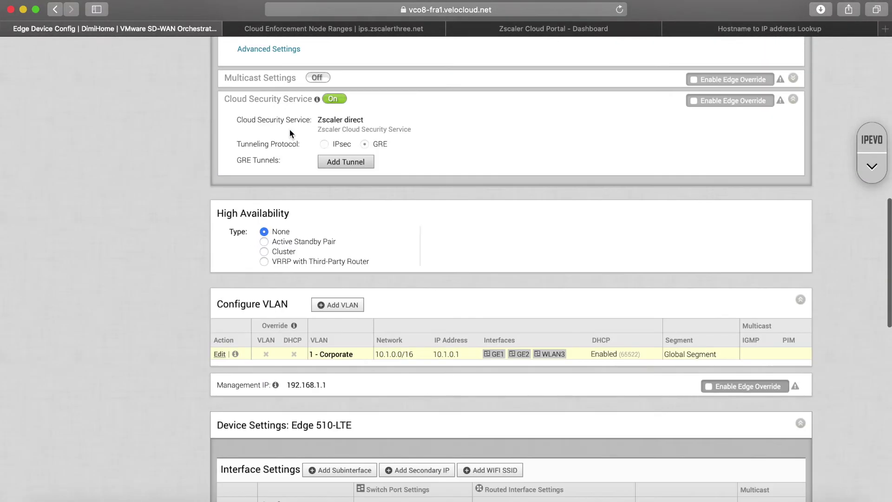
Go to the Profiles list, discarding the Dimi_home edge's unsaved changes.
scroll(289, 128, "up", 15)
scroll(285, 123, "up", 2)
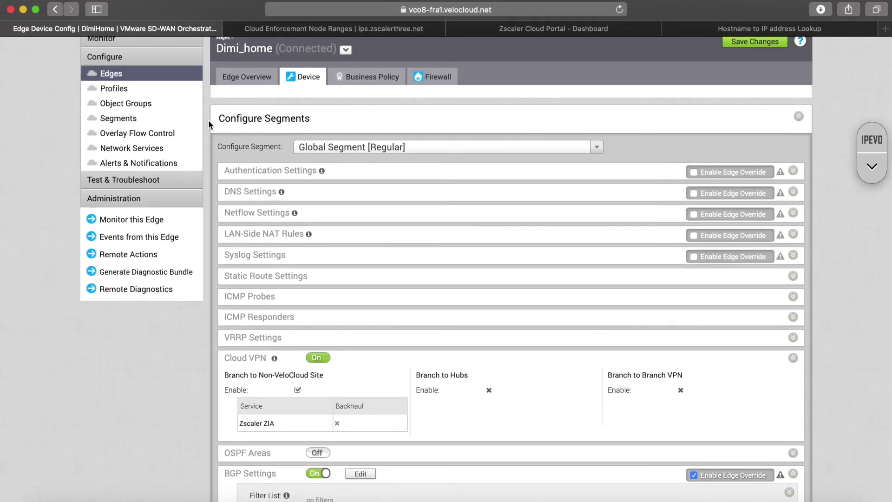
left_click(154, 91)
left_click(481, 236)
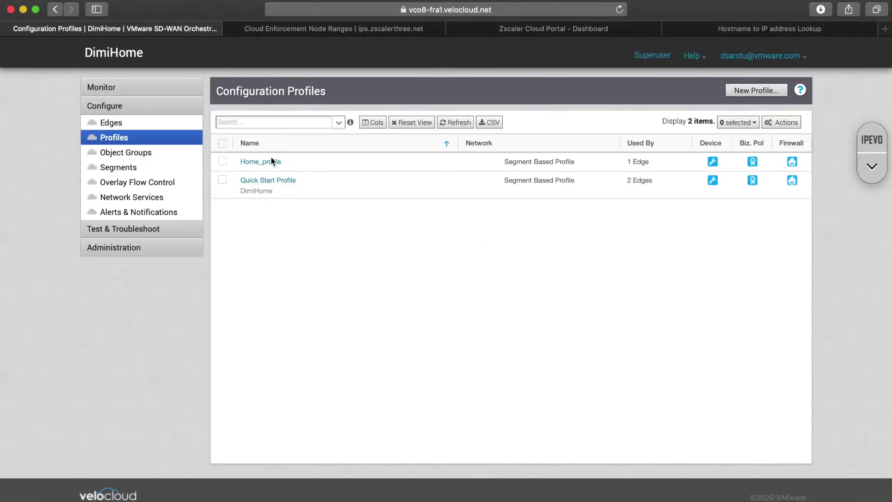
Start a new business policy rule in Home_profile.
left_click(272, 161)
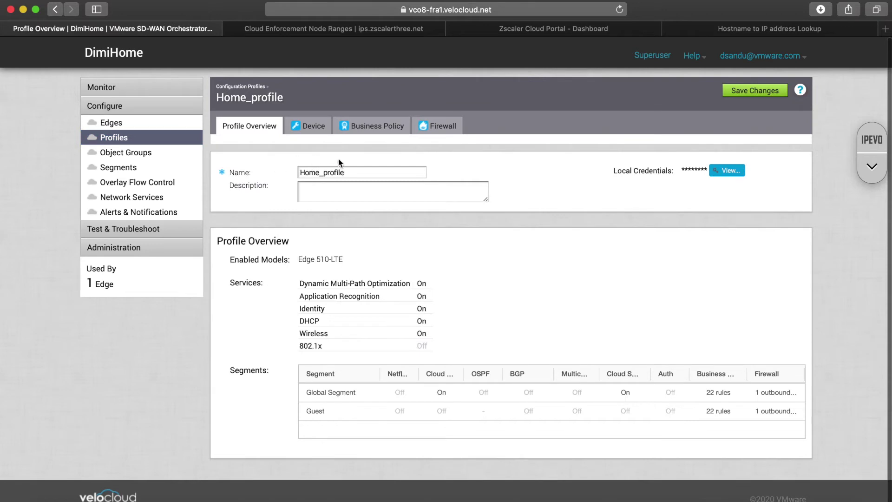
left_click(312, 131)
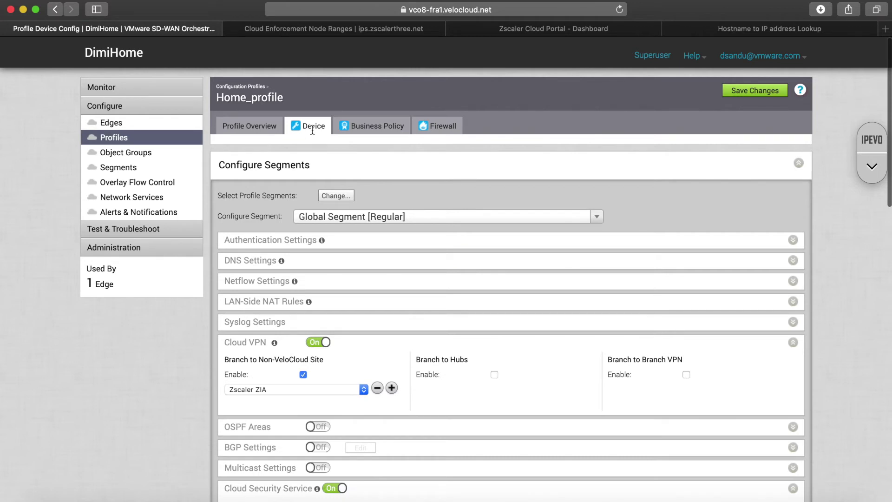
left_click(361, 133)
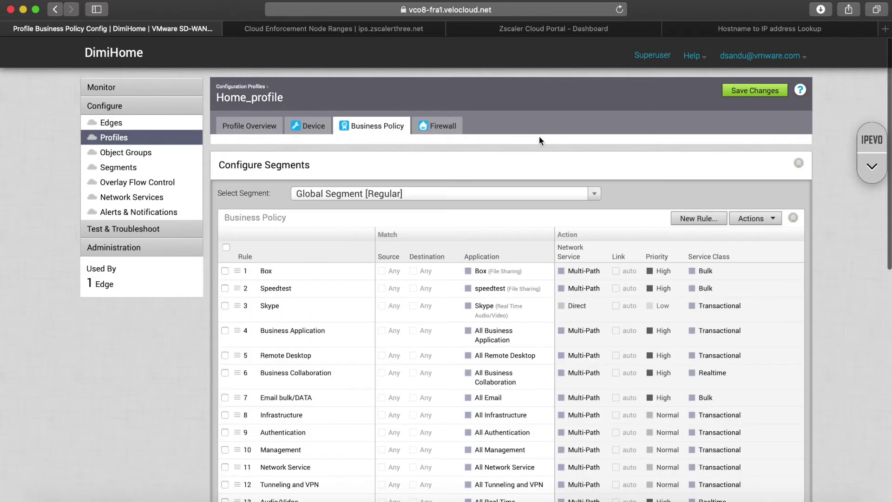
left_click(695, 219)
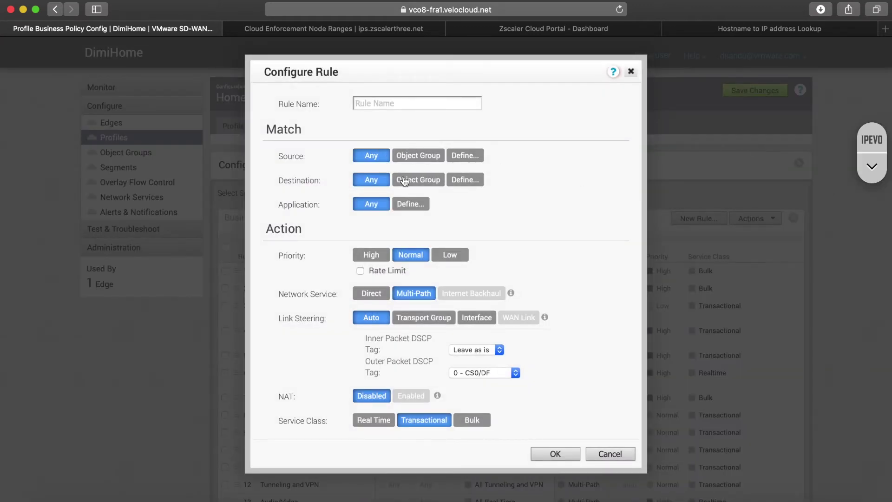
Make the rule match Internet-bound traffic for the Facebook application.
left_click(404, 181)
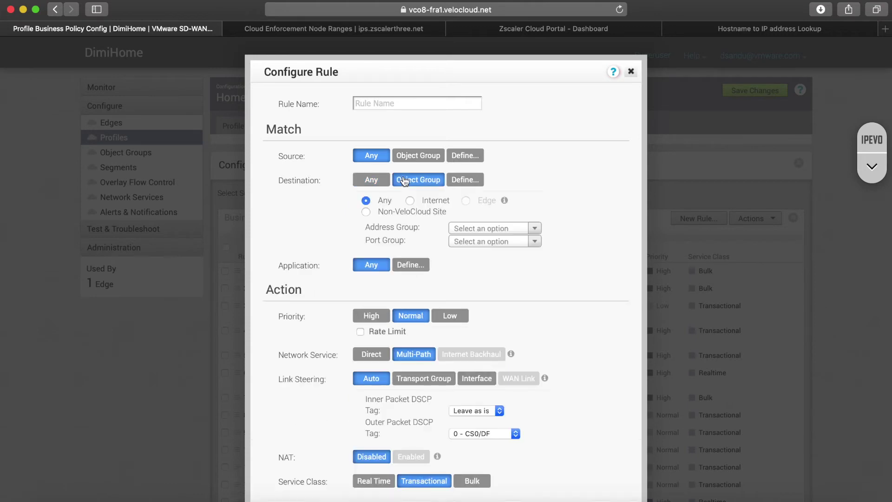
left_click(410, 201)
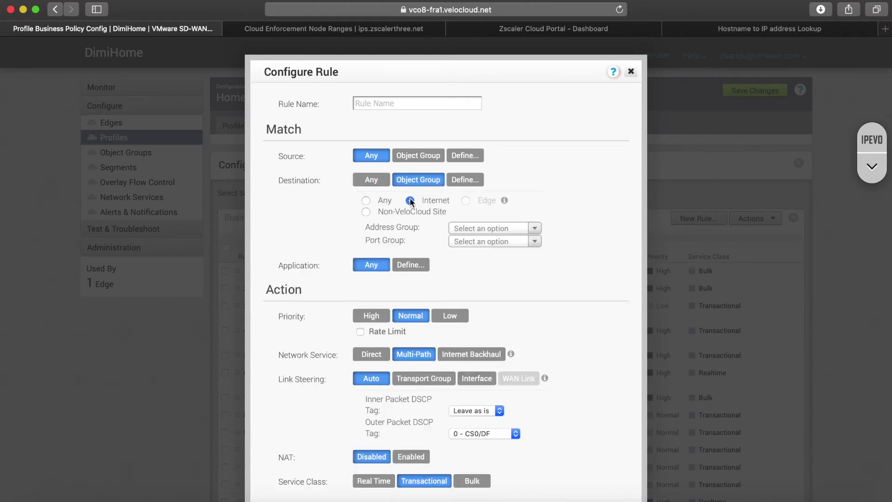
left_click(401, 269)
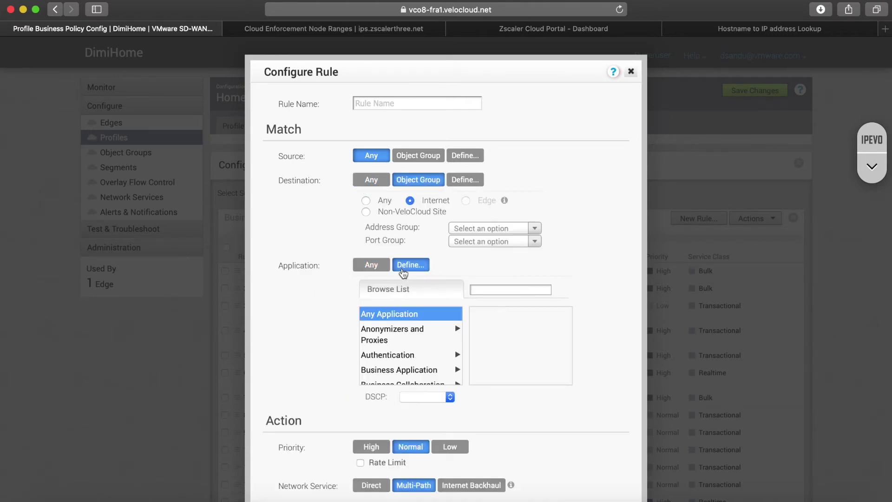
left_click(485, 288)
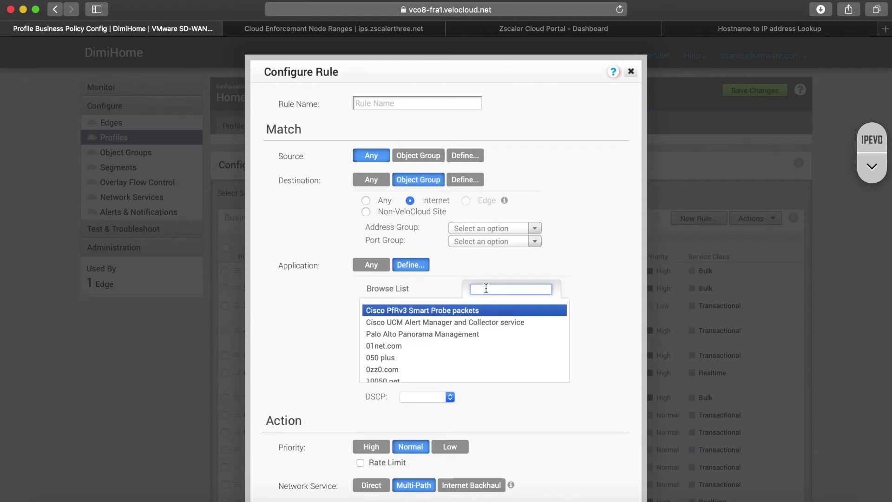
type("face")
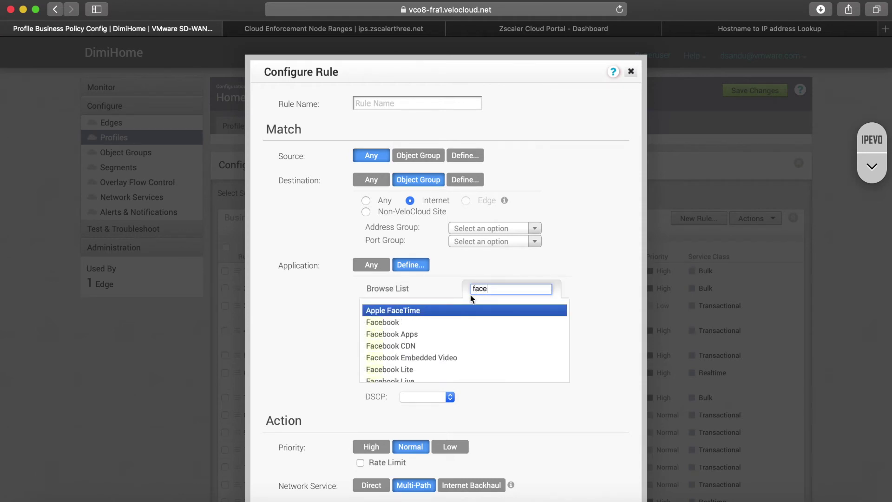
left_click(429, 324)
Backhaul the matched traffic to the non-VeloCloud site Zscaler ZIA and add the rule.
scroll(330, 338, "down", 3)
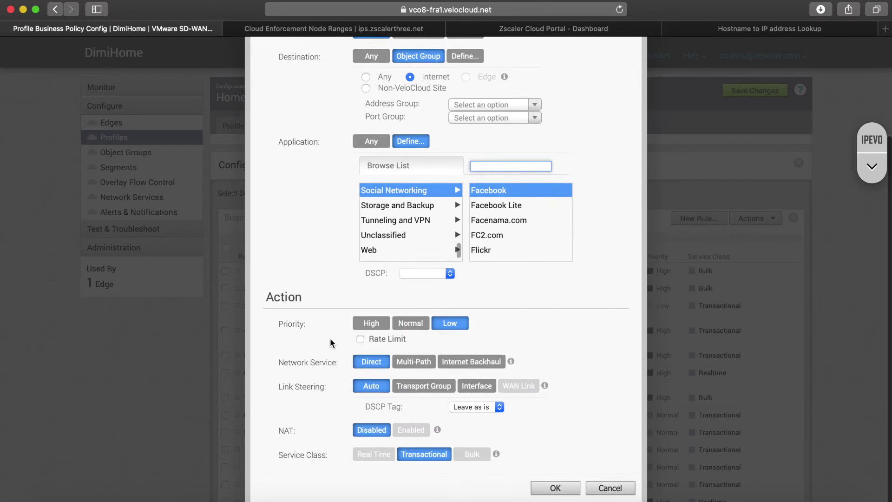
left_click(489, 363)
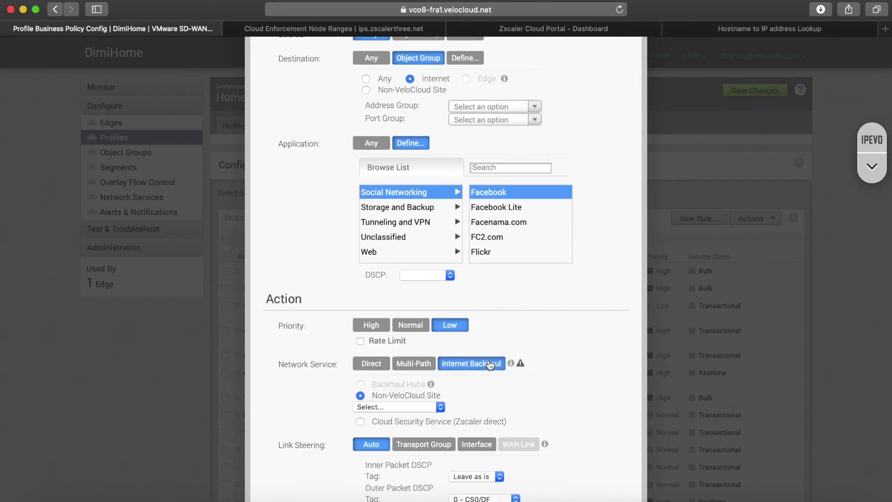
scroll(489, 364, "down", 3)
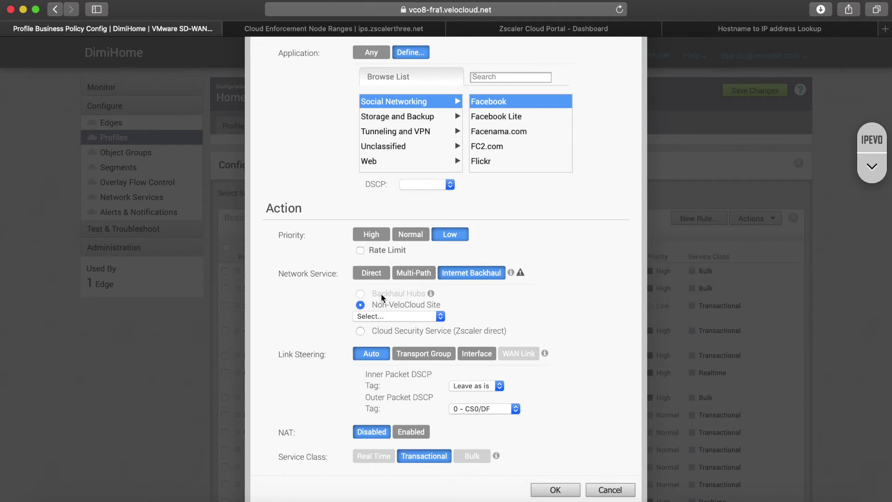
left_click(361, 331)
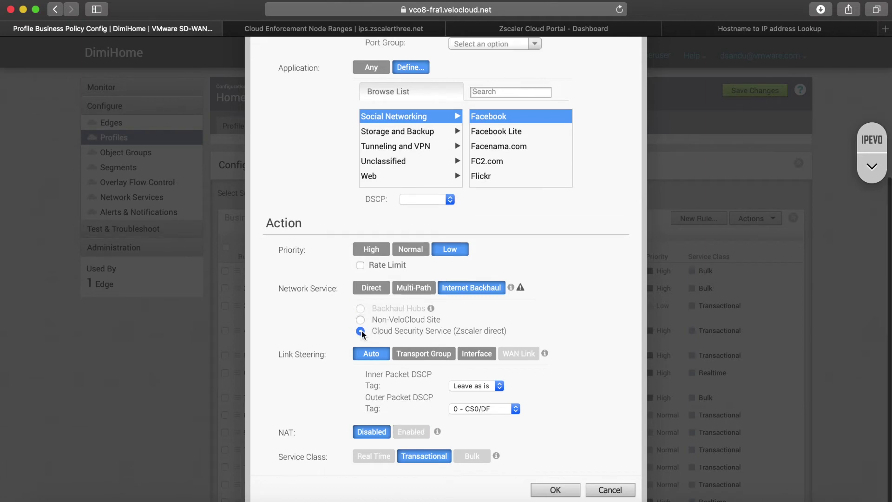
left_click(361, 320)
left_click(396, 335)
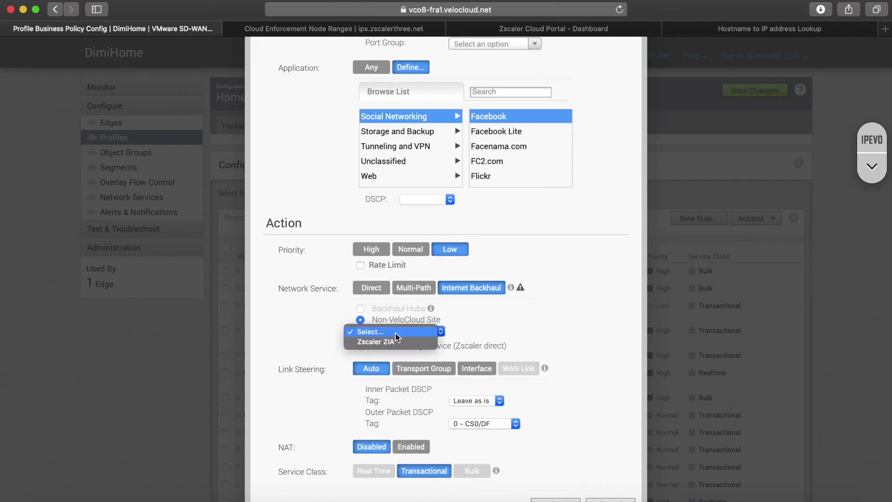
left_click(395, 342)
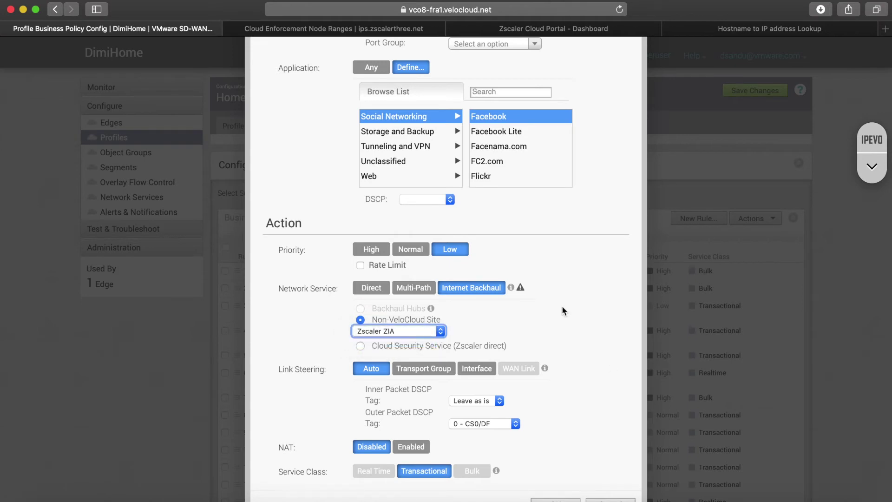
scroll(563, 308, "down", 1)
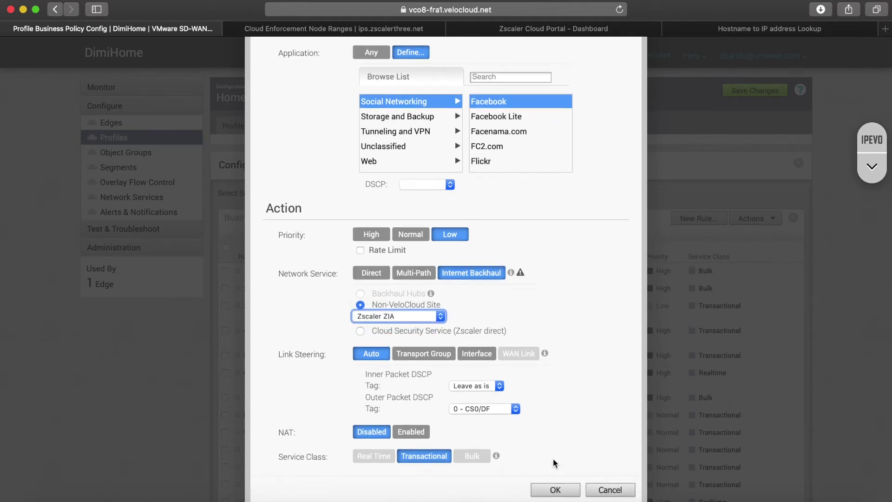
left_click(555, 490)
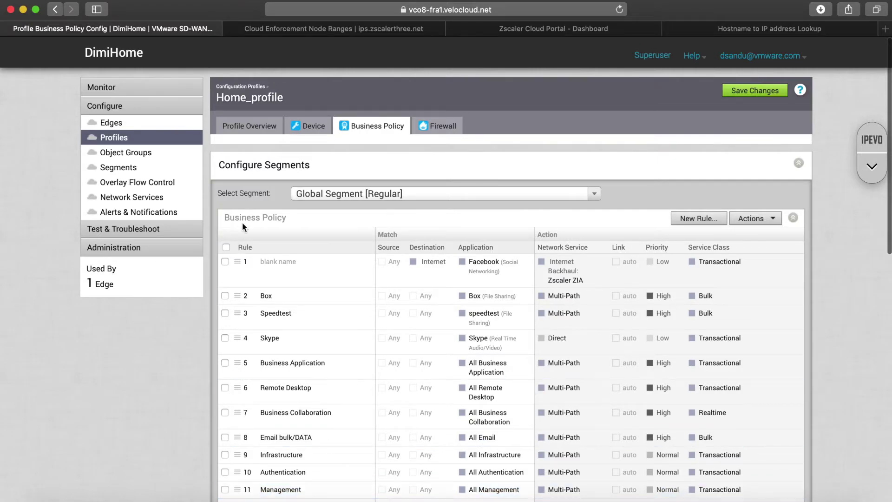
Name the new Facebook rule 'Facebook_Zscaler'.
left_click(273, 268)
scroll(273, 267, "down", 5)
scroll(533, 167, "up", 3)
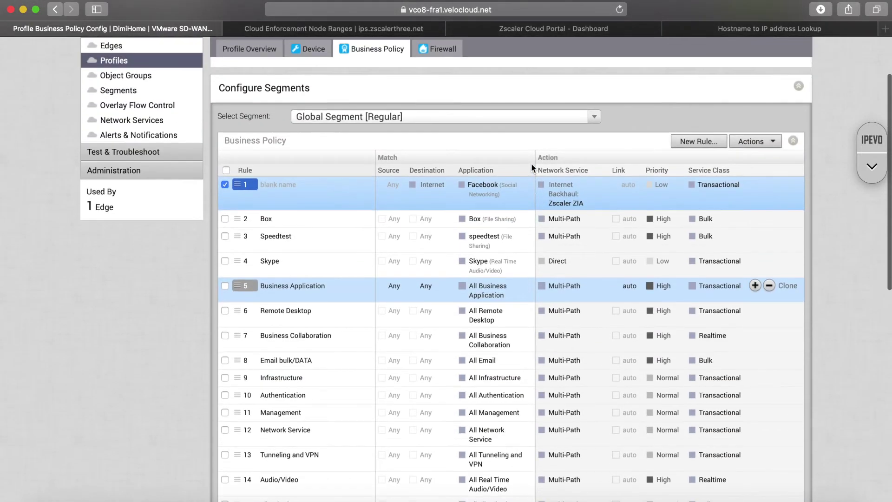
left_click(770, 144)
double_click(280, 184)
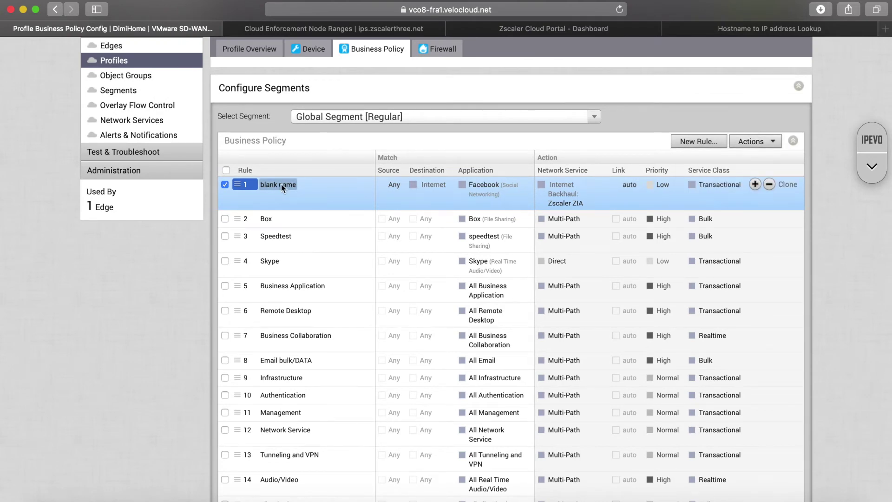
left_click(383, 99)
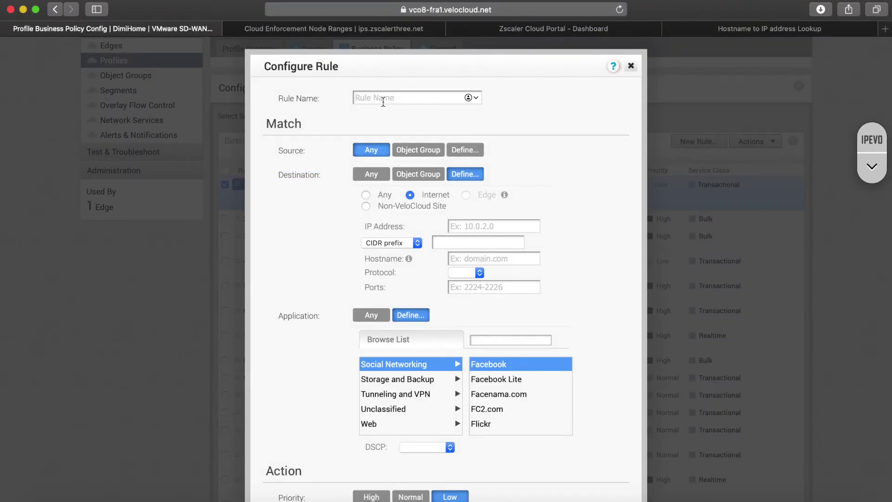
type("Facebook_Zscaler")
scroll(509, 284, "down", 5)
scroll(508, 284, "down", 3)
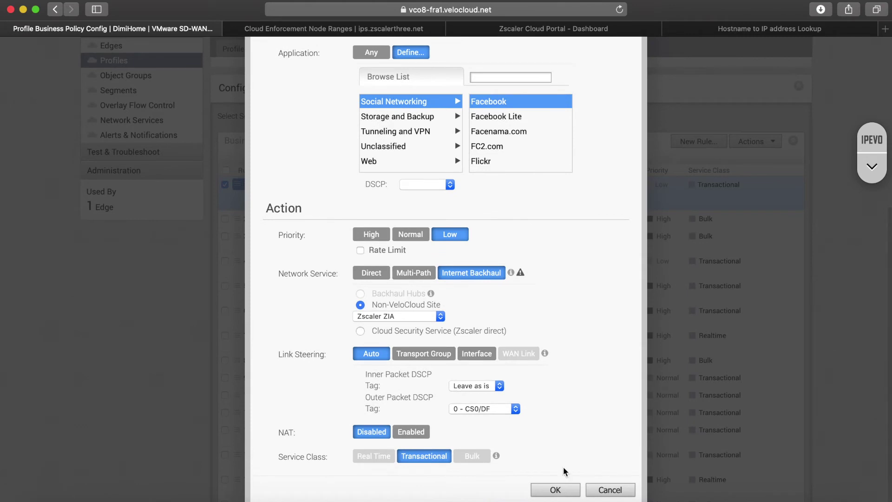
left_click(555, 491)
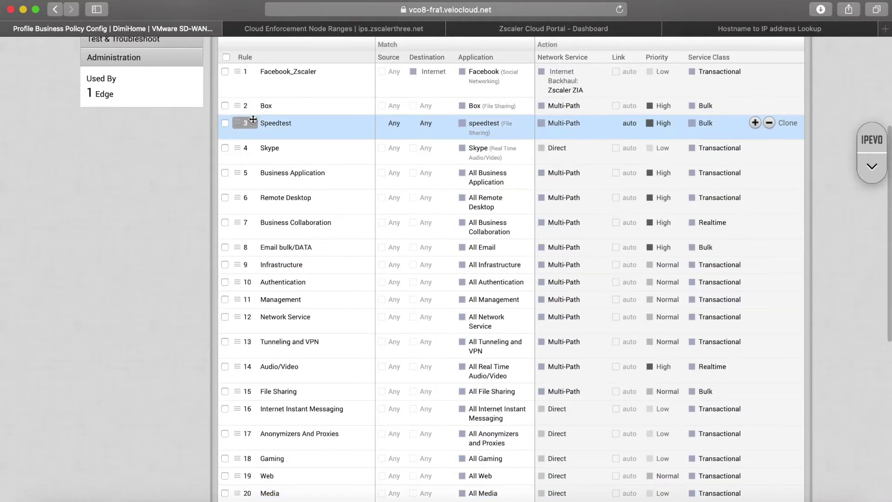
Move Facebook_Zscaler down to position 12 and save Home_profile.
left_click_drag(239, 73, 241, 322)
scroll(242, 322, "down", 9)
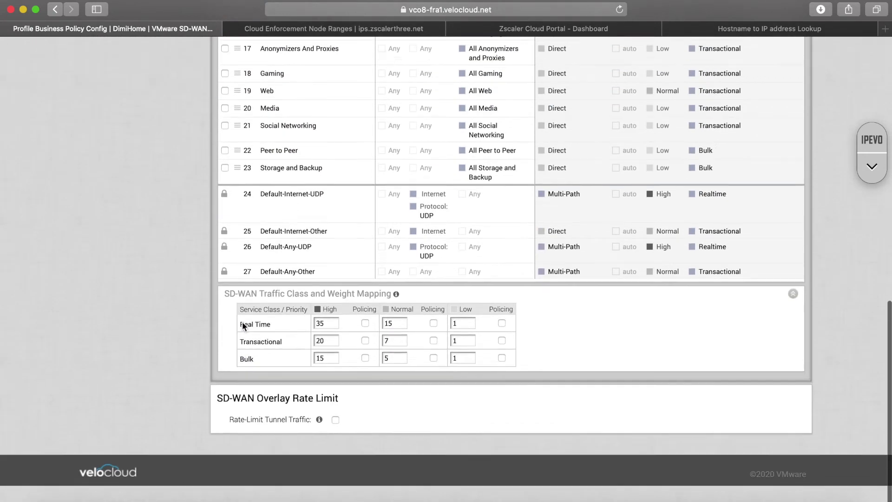
scroll(242, 322, "up", 13)
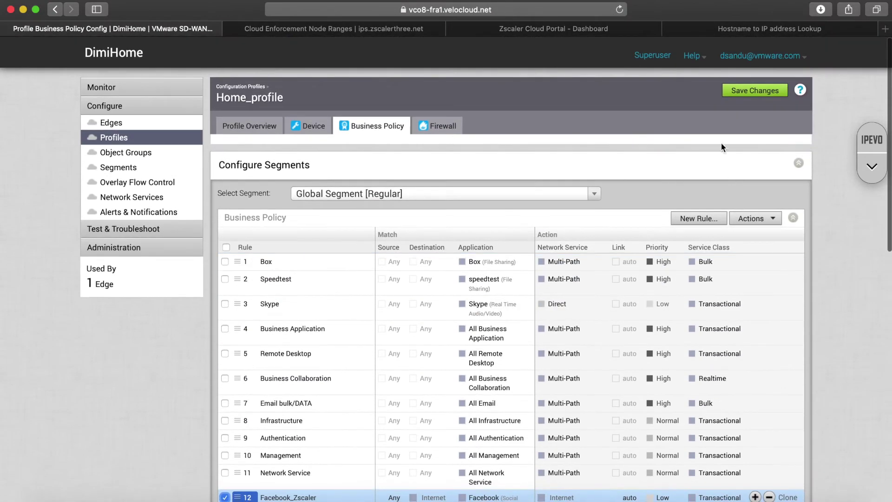
left_click(745, 93)
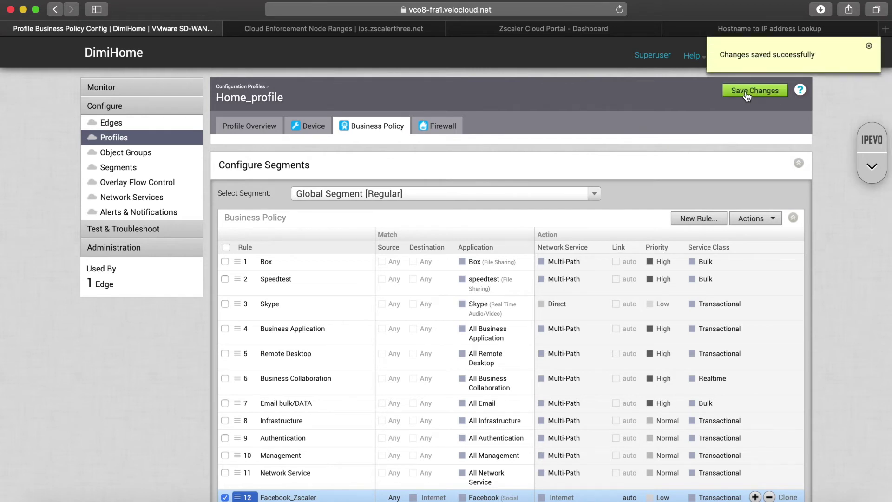